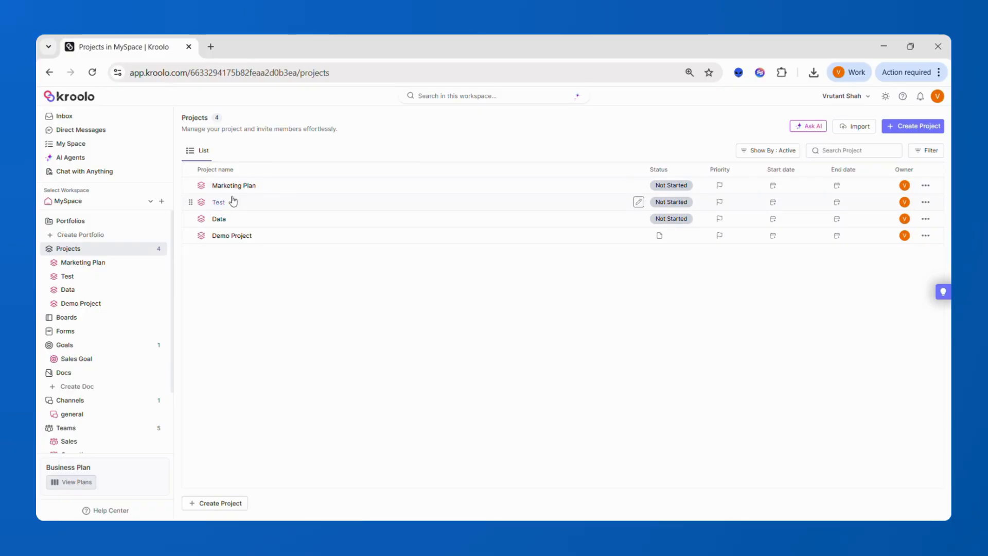
Step: Open the Test project and scroll through its seven To Do tasks
click(220, 203)
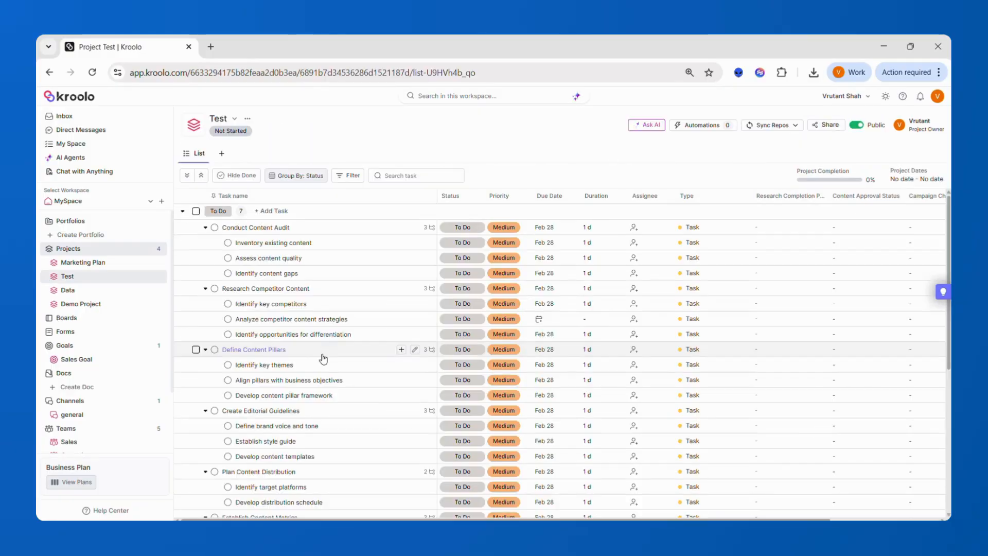
scroll(323, 359, down, 3)
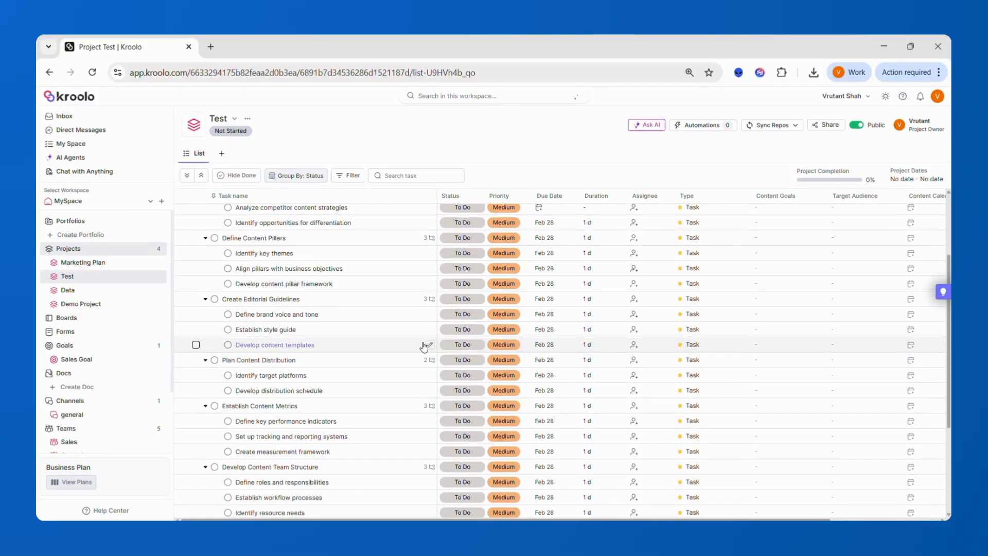
scroll(449, 326, up, 3)
Step: Check Conduct Content Audit's status and priority options, leaving it To Do and Medium
click(464, 228)
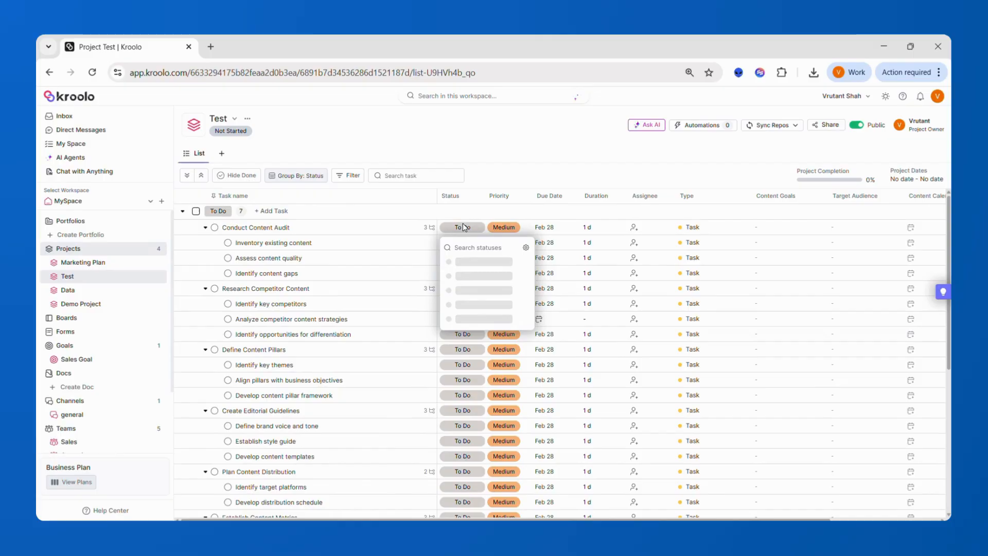
click(499, 227)
click(502, 227)
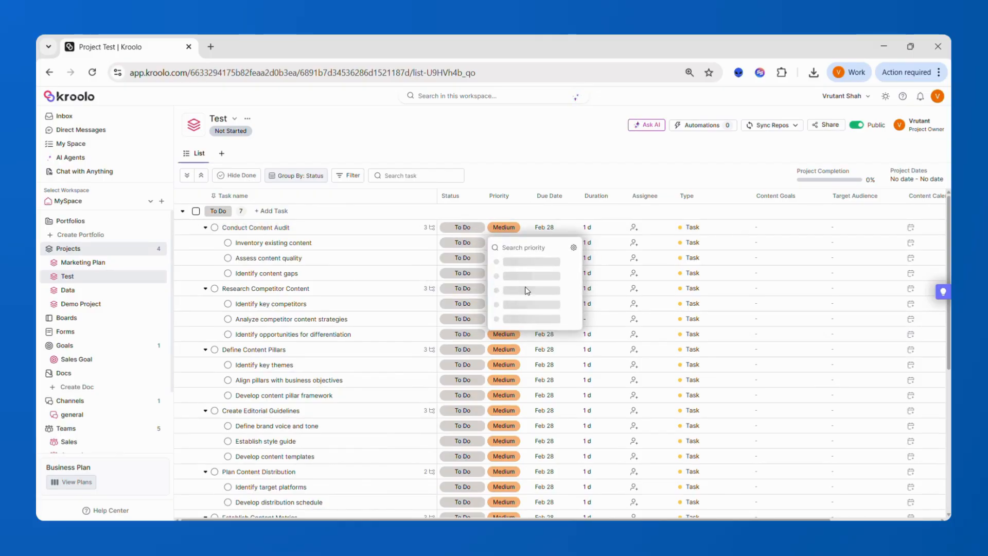
click(609, 226)
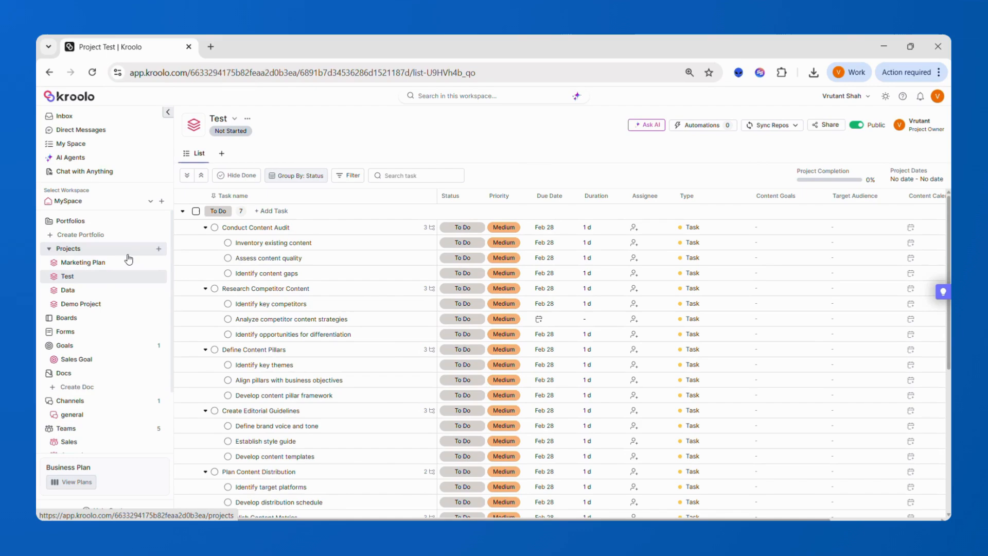
scroll(470, 335, down, 5)
scroll(469, 334, up, 5)
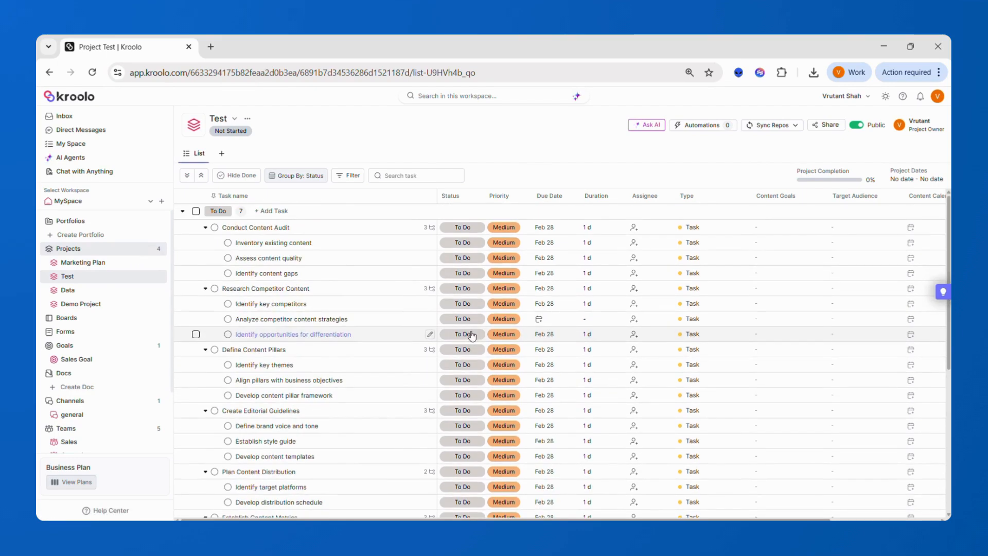
Step: From the Projects list, start a Kroolo AI project named 'Marketing Plan'
click(132, 250)
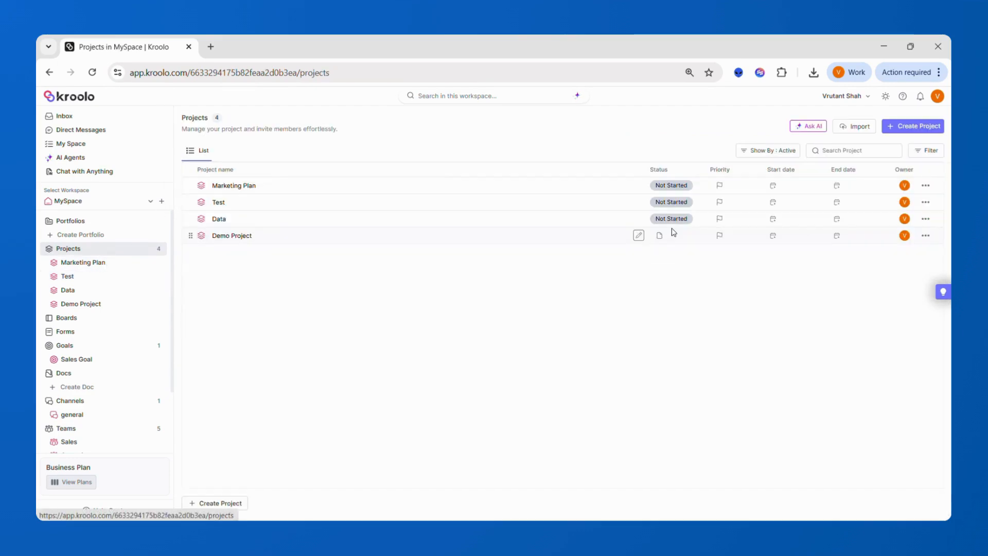
click(905, 128)
click(892, 161)
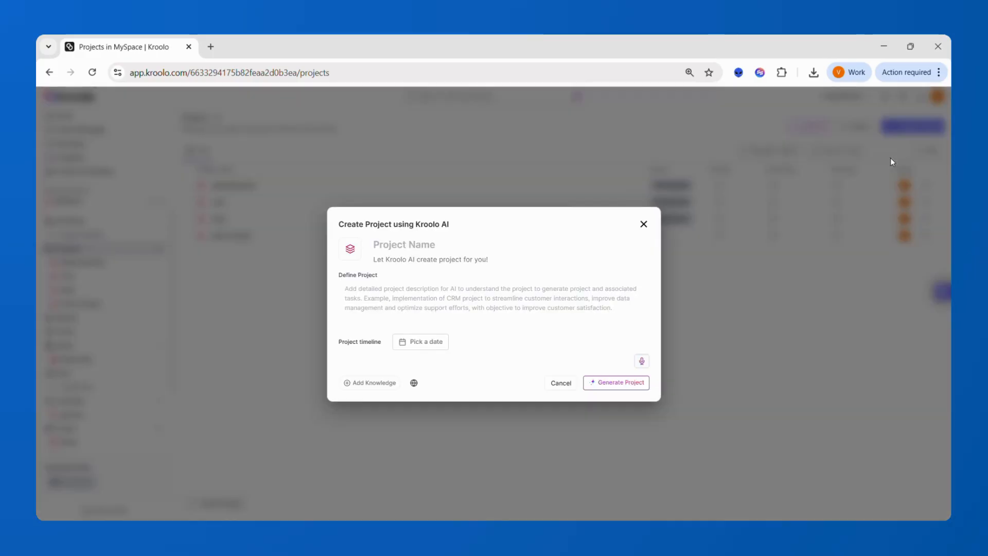
click(475, 248)
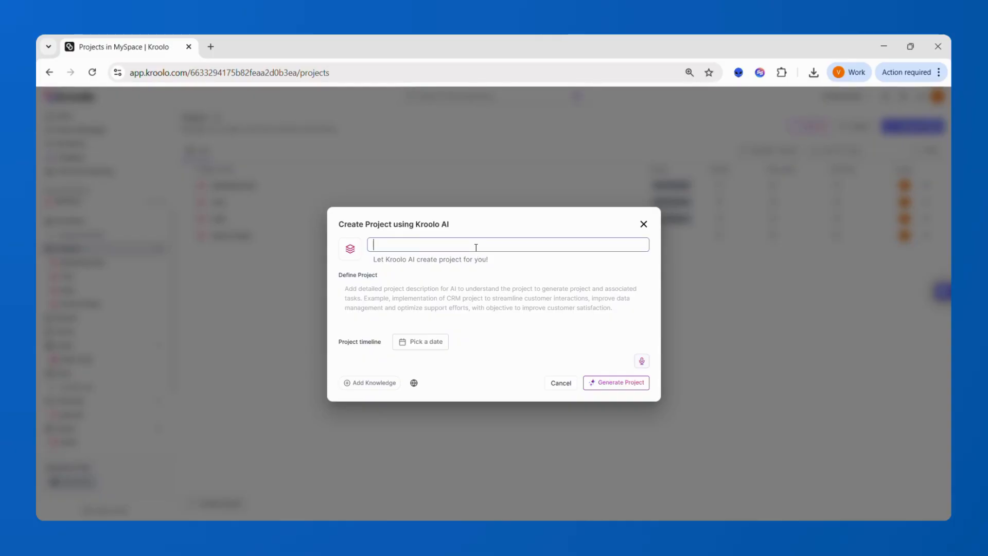
text(Marketing Plan)
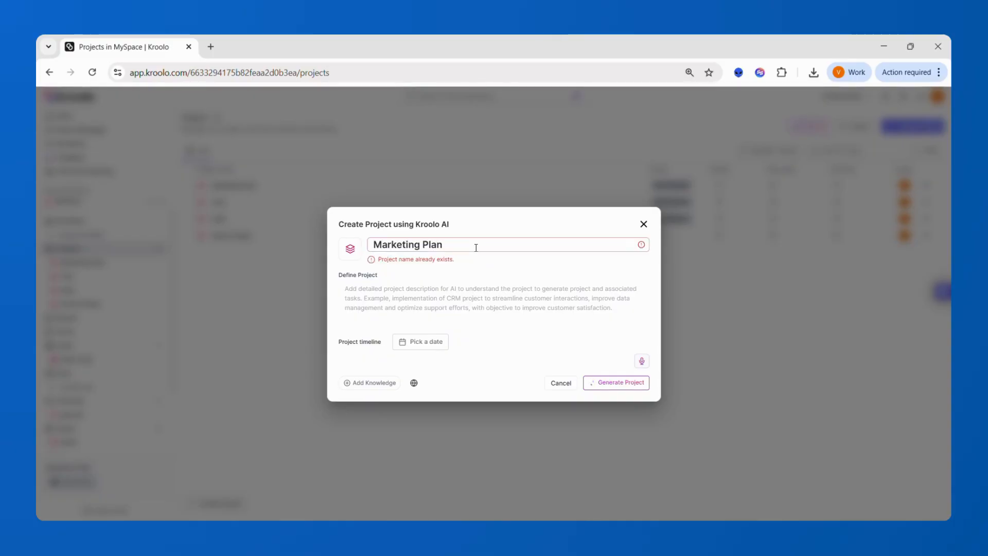
Step: Describe it as 'Create a marketing plan and starategy', shorten the name, and generate the project
click(473, 289)
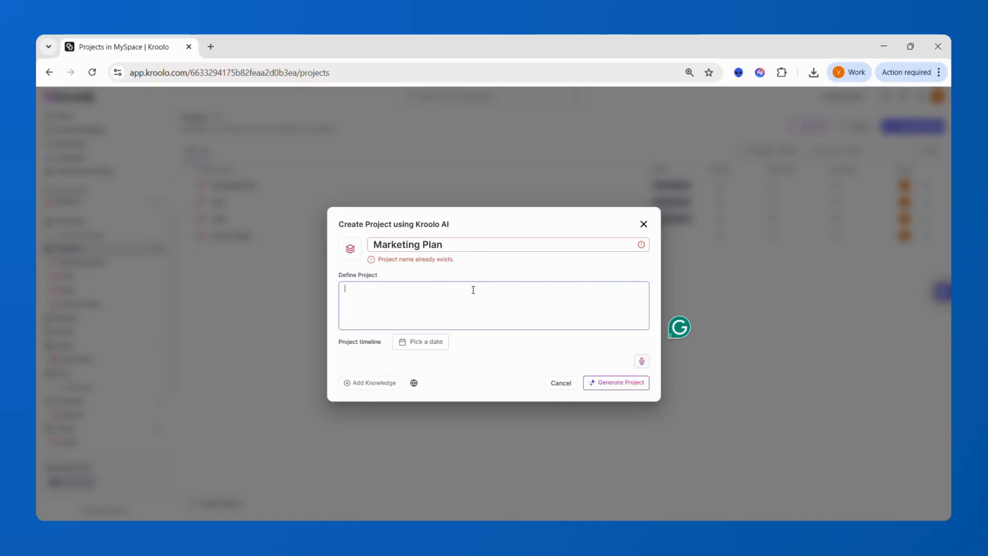
text(Create)
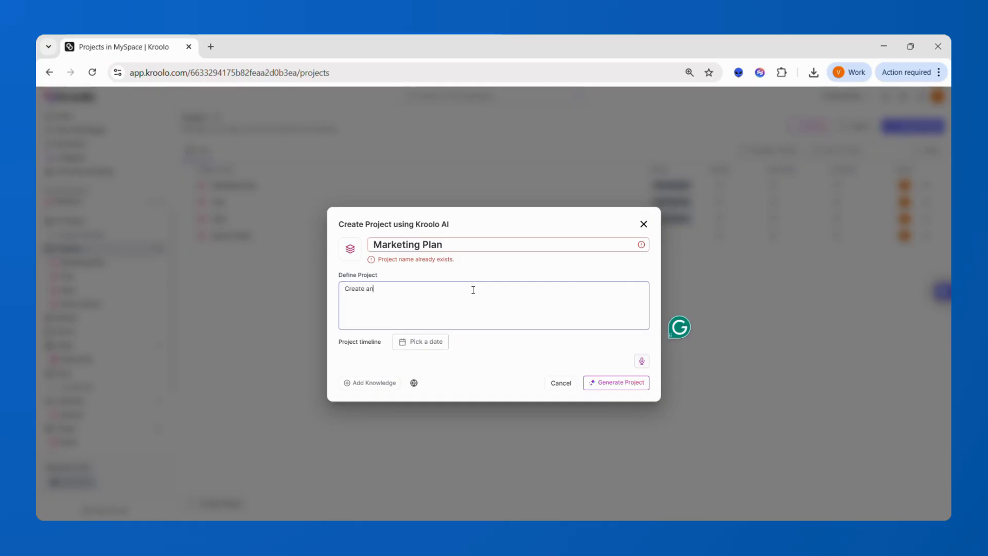
text( a marketing plan )
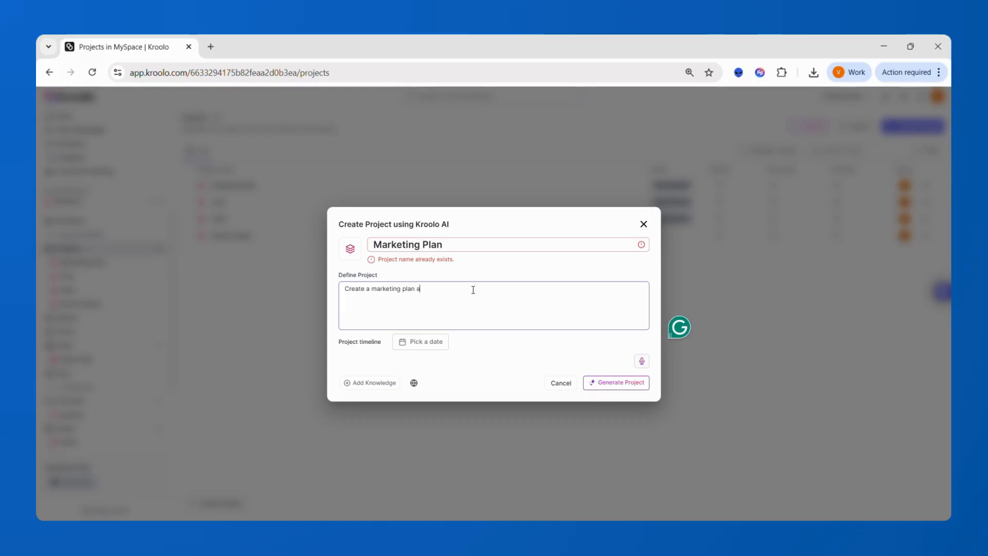
text(and starategy for the company)
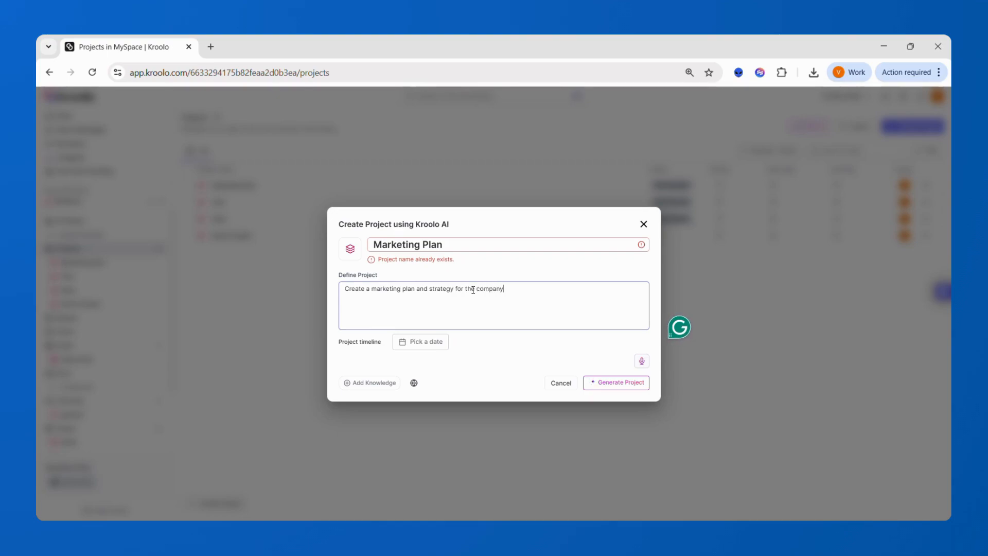
click(617, 393)
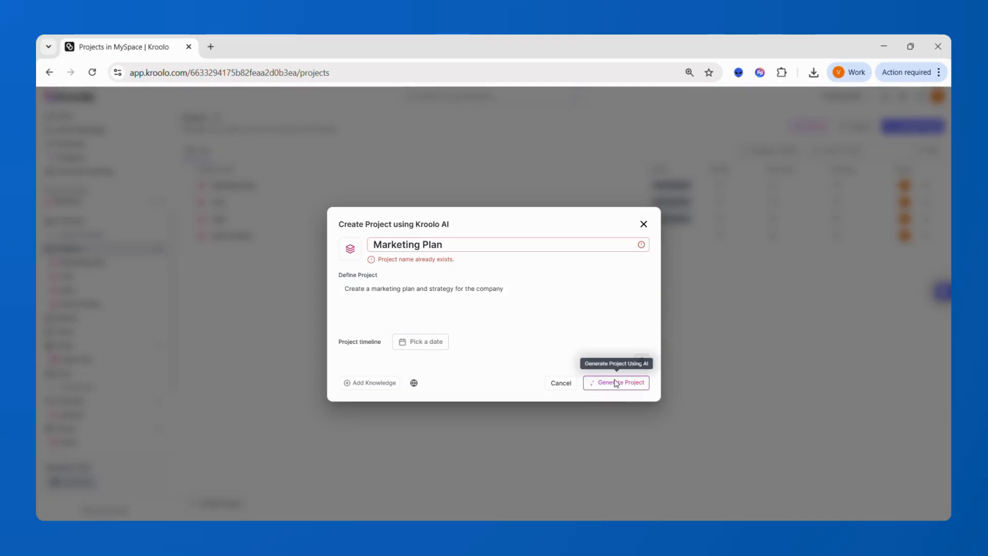
click(452, 239)
key(BackSpace)
key(BackSpace)
key(BackSpace)
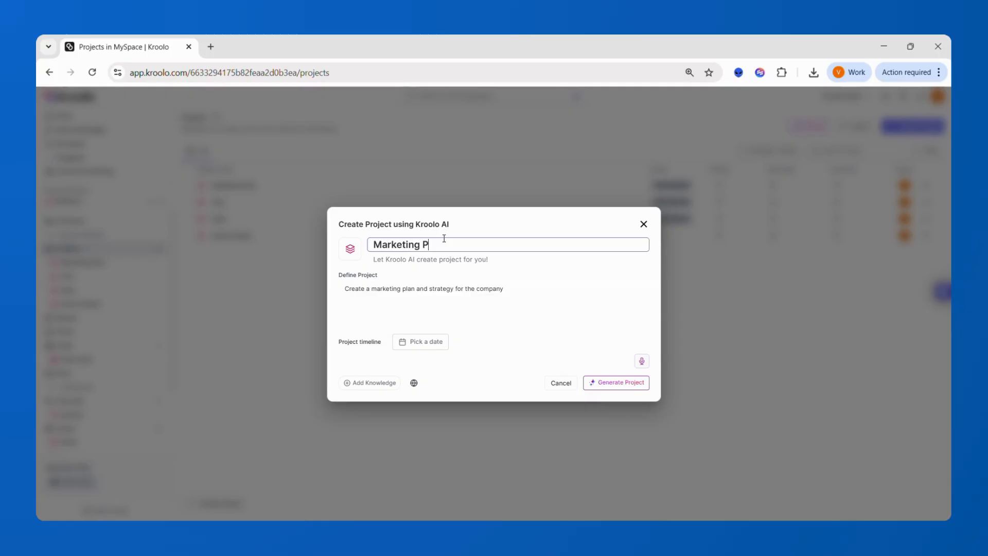
click(628, 382)
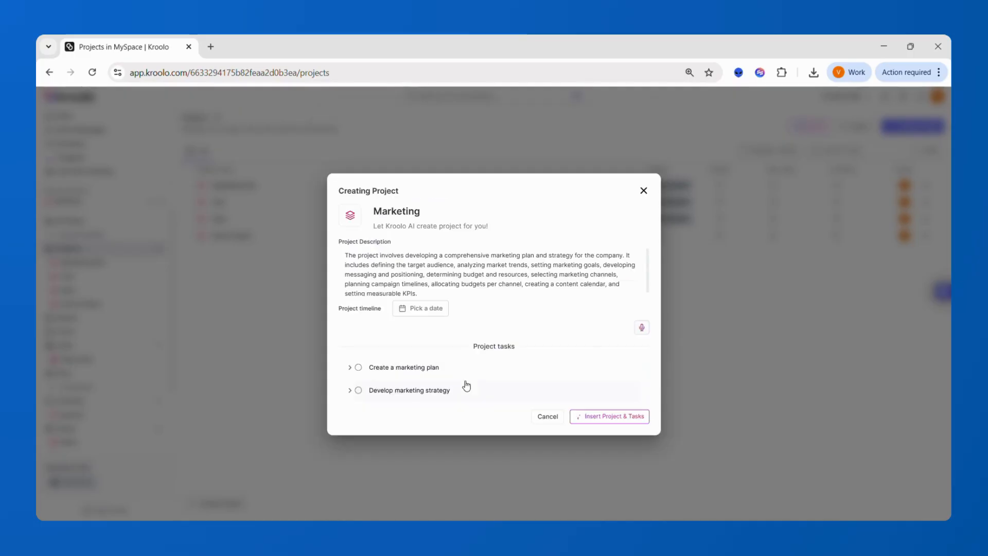
Step: Expand the Create a marketing plan and Develop marketing strategy subtasks, then insert the project and tasks
click(350, 368)
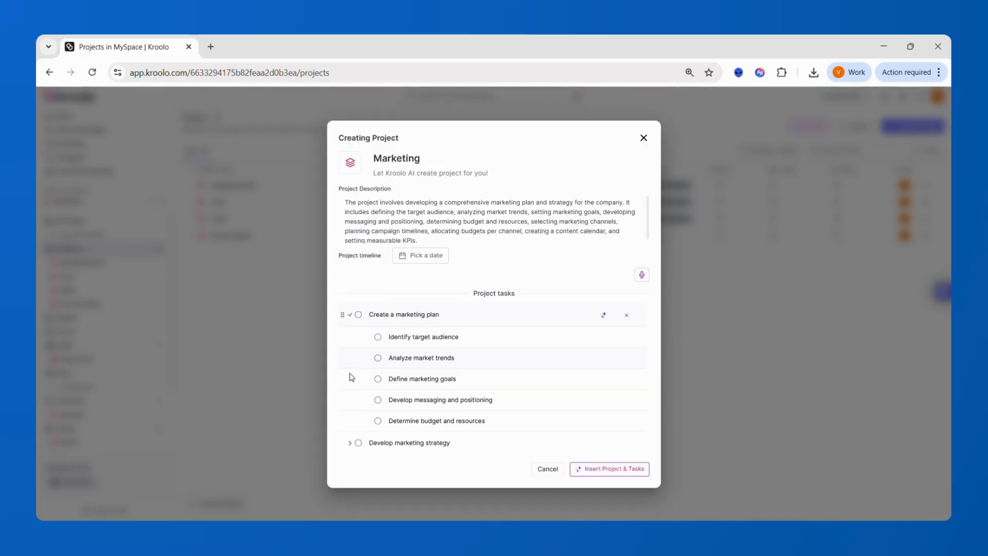
click(351, 443)
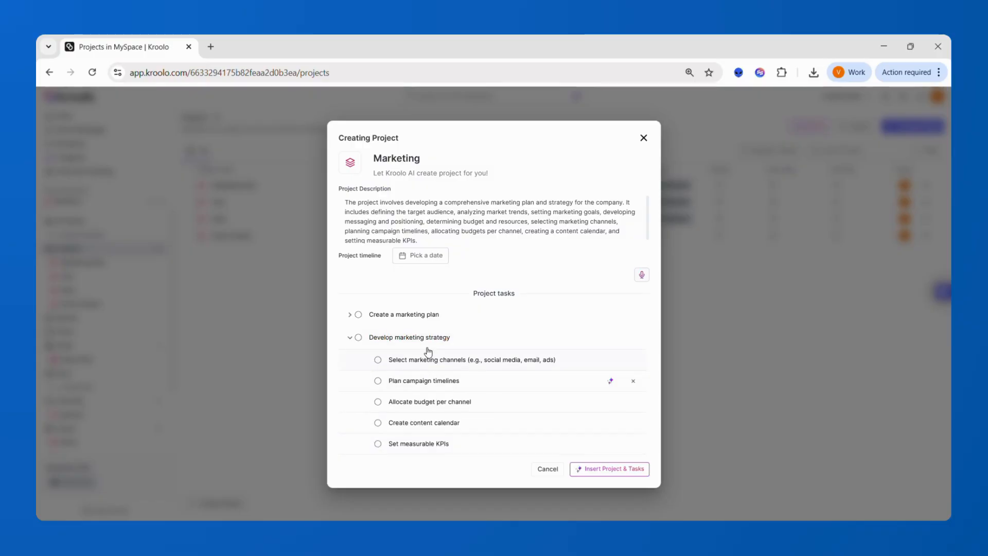
click(350, 314)
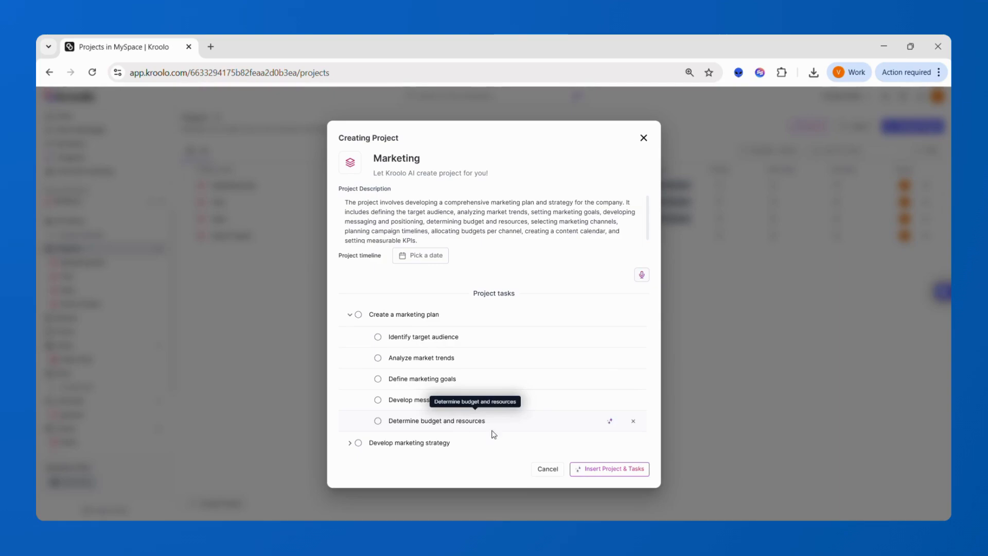
click(592, 468)
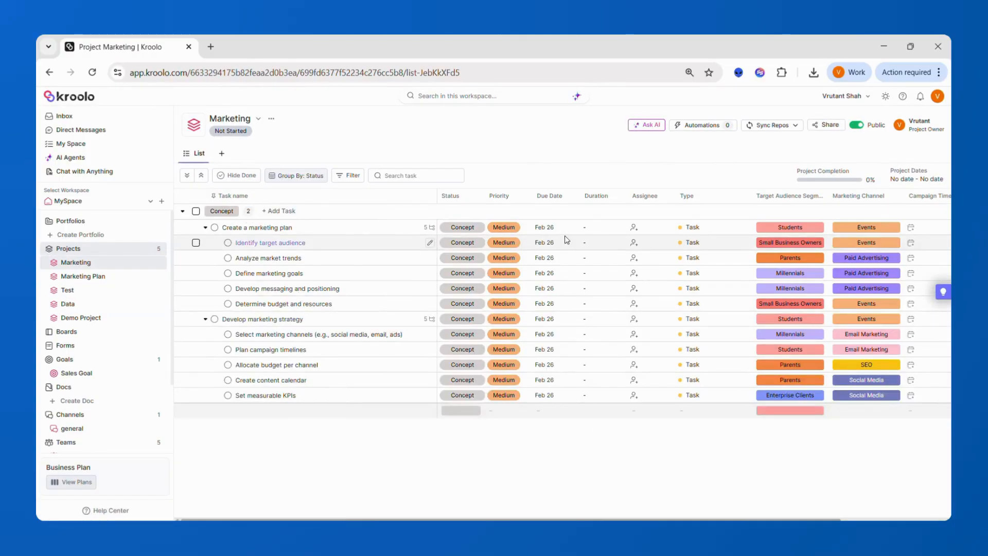
Step: Check the assignee options for Create a marketing plan without assigning anyone, then return to Projects
click(633, 227)
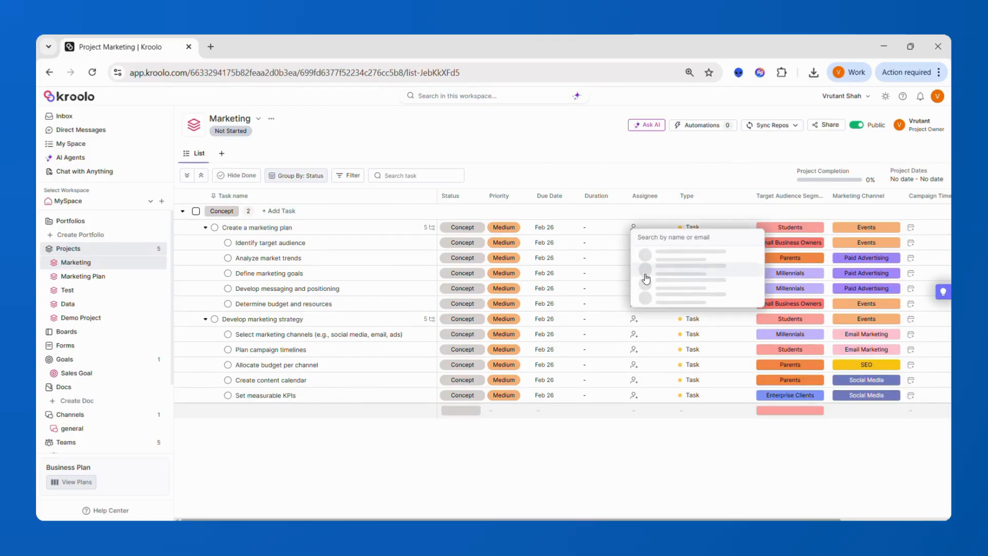
click(705, 464)
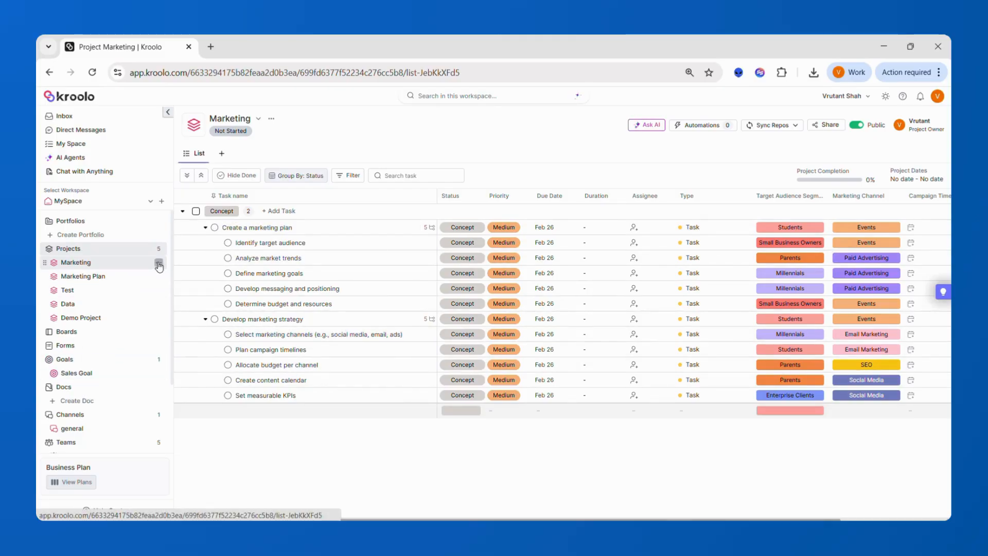
click(100, 252)
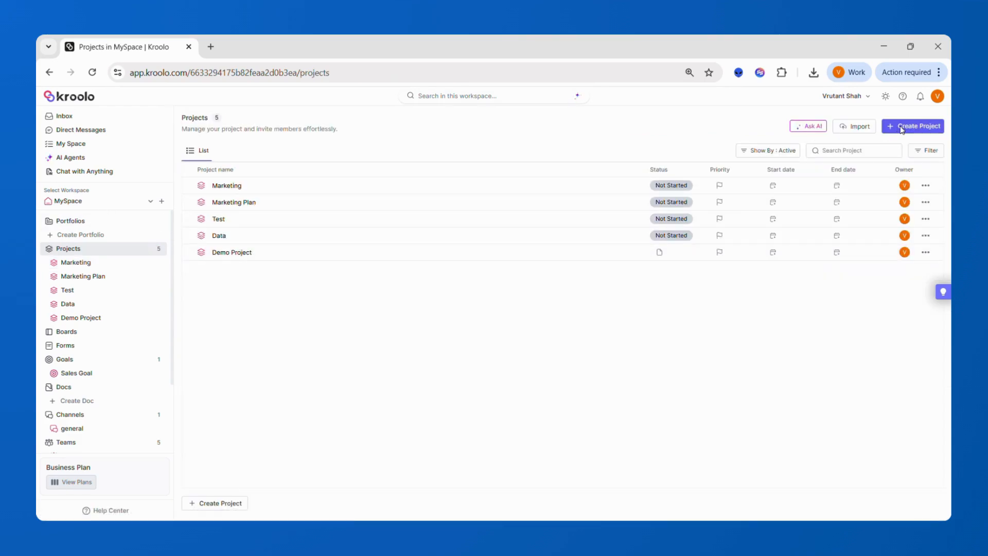
click(901, 128)
click(891, 172)
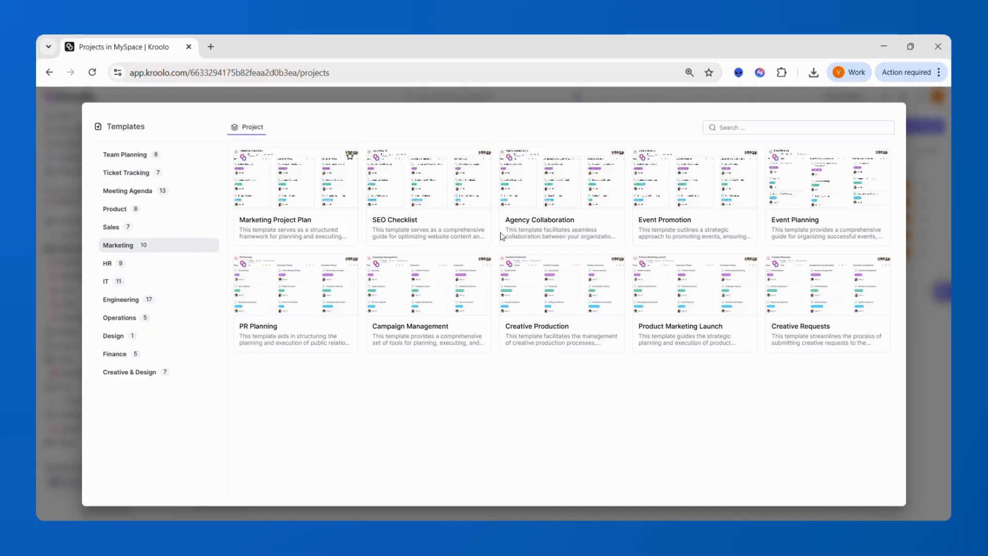
click(442, 227)
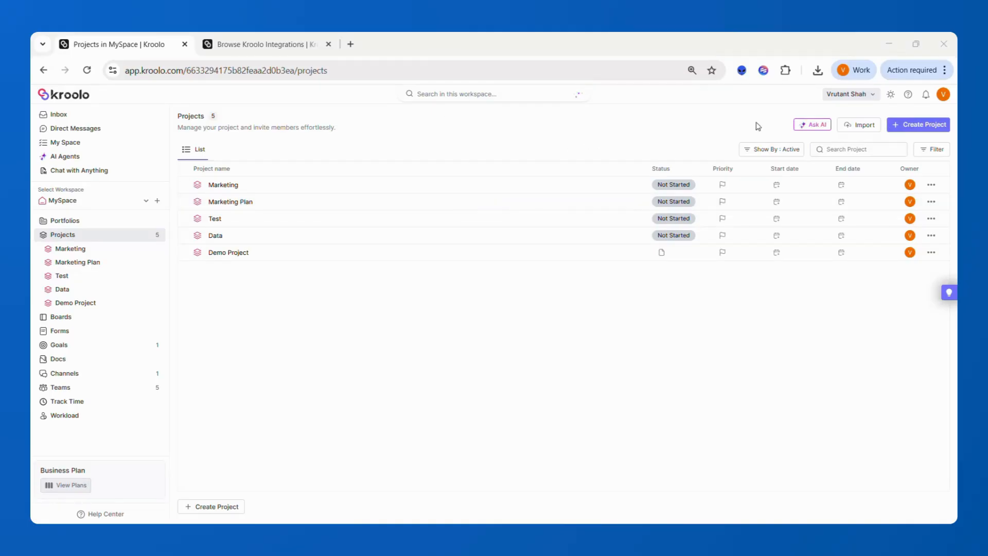
Step: Open the Import Project From list and scroll through sources like Airtable, Asana, Jira and Trello
click(868, 129)
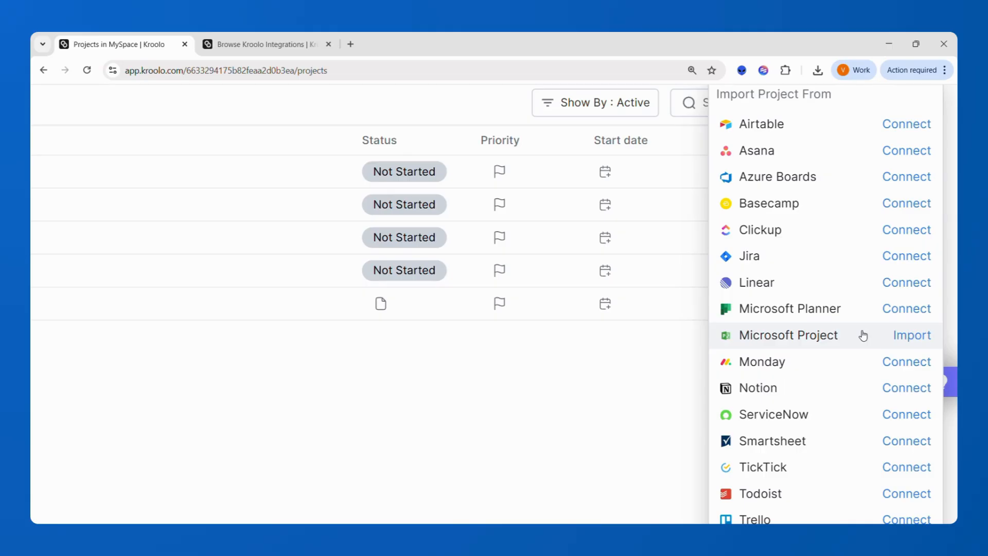
scroll(863, 335, down, 2)
scroll(863, 335, up, 3)
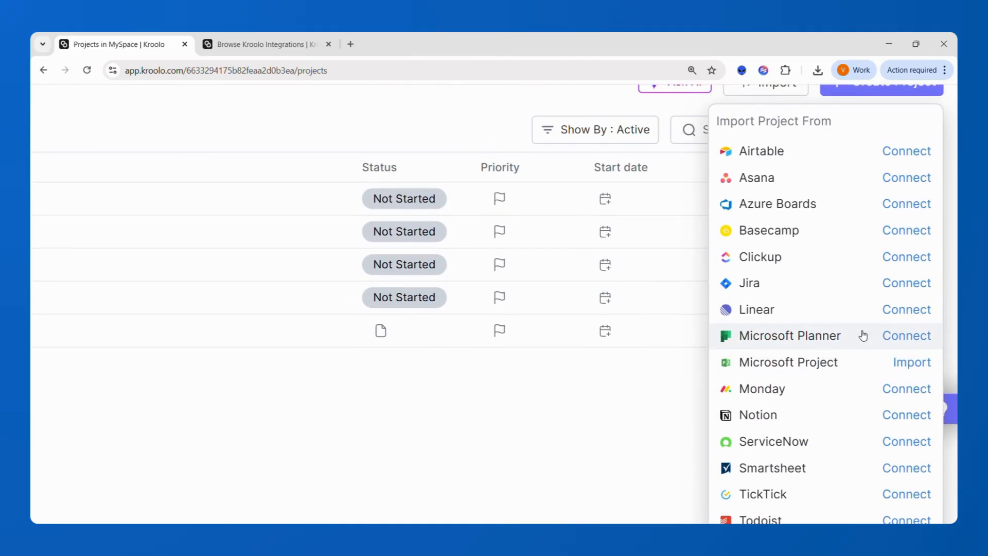
scroll(862, 336, down, 5)
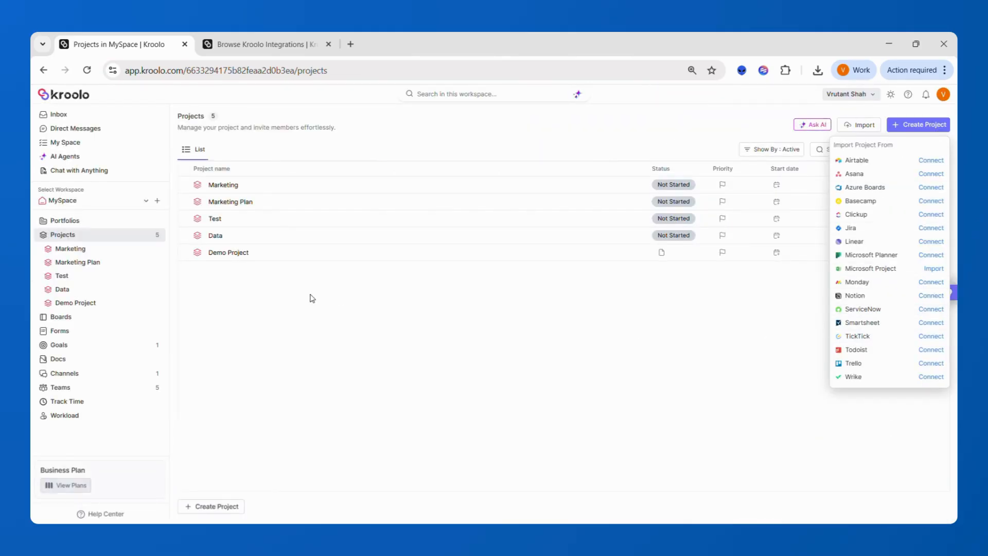
Step: Scroll through the kroolo.com/integrations page's native integration categories
click(260, 40)
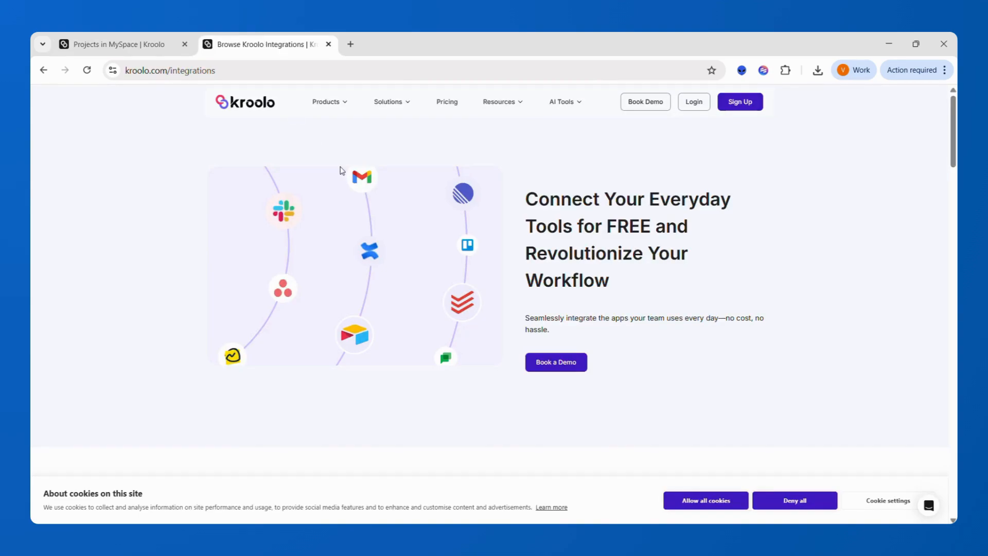
scroll(416, 256, down, 5)
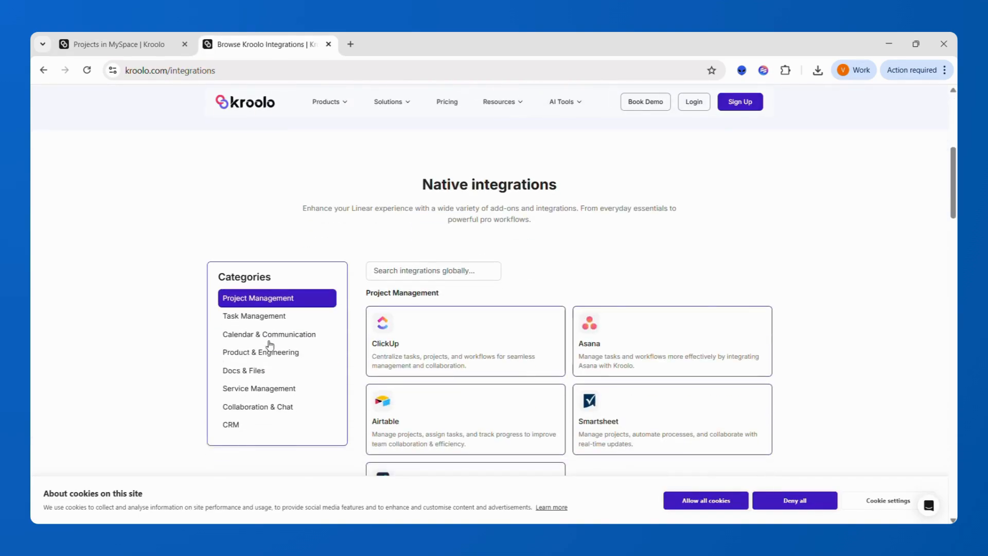
scroll(272, 338, down, 8)
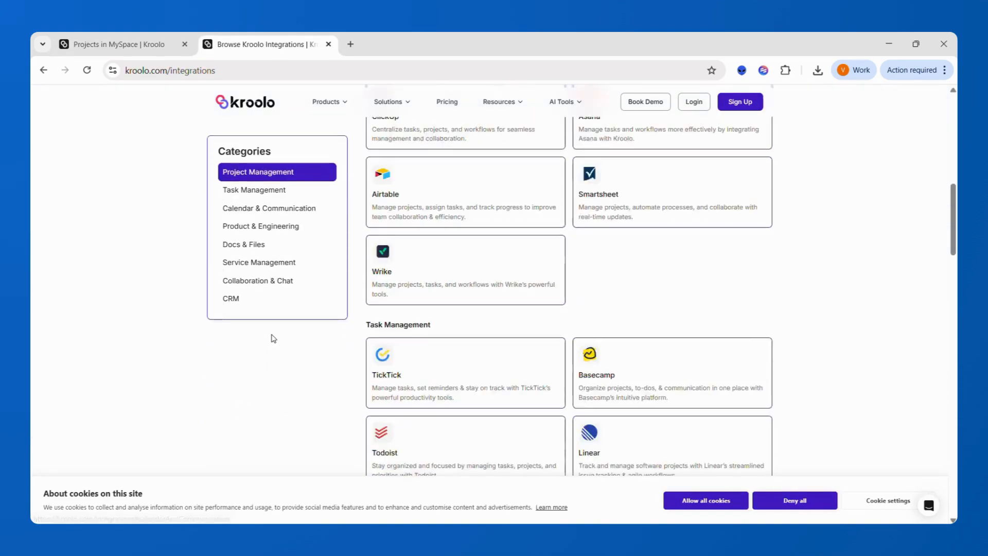
scroll(272, 338, down, 4)
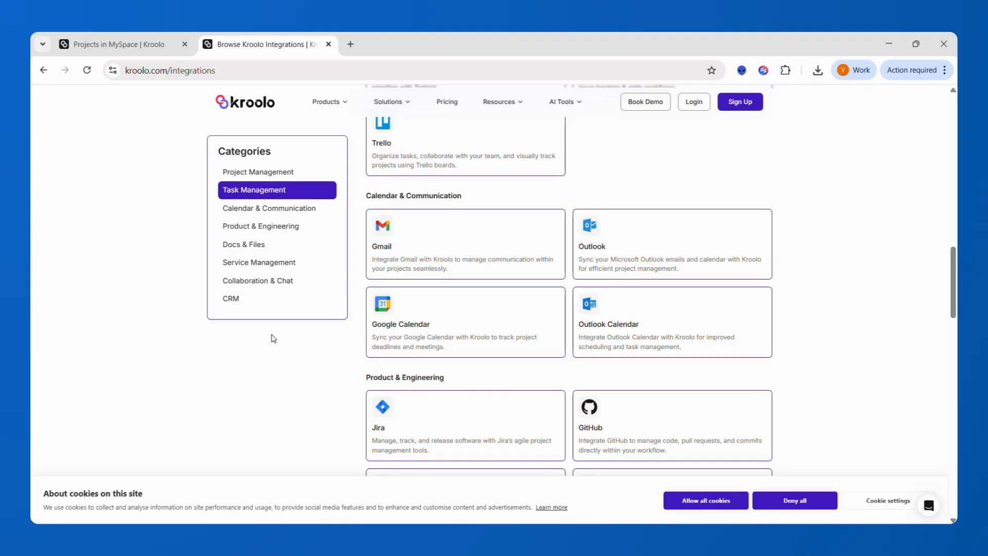
scroll(272, 338, down, 3)
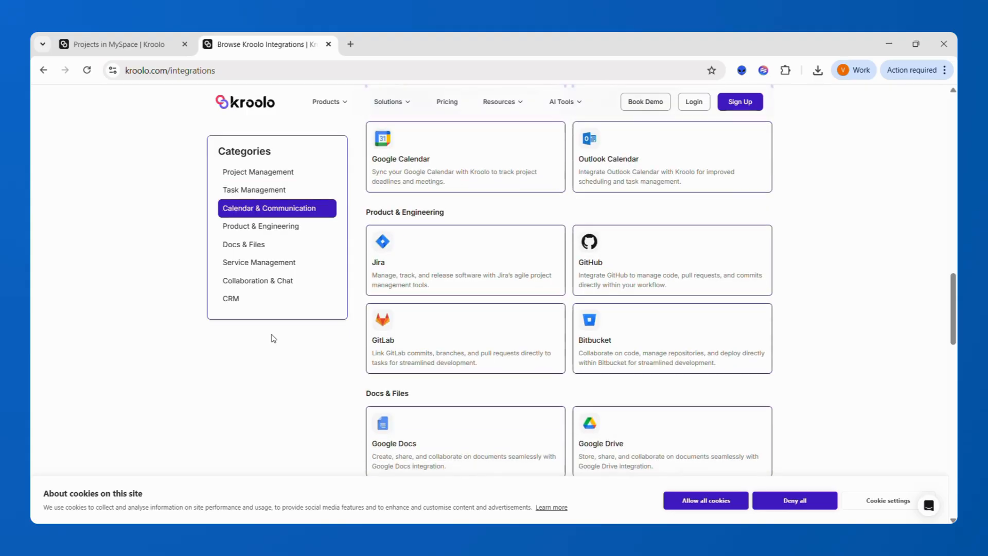
scroll(272, 338, down, 1)
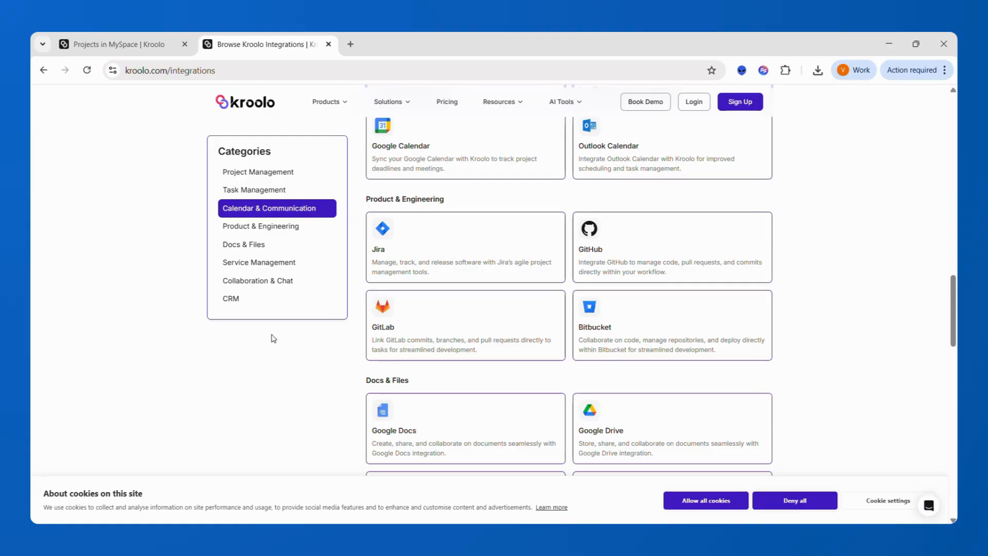
scroll(273, 338, down, 1)
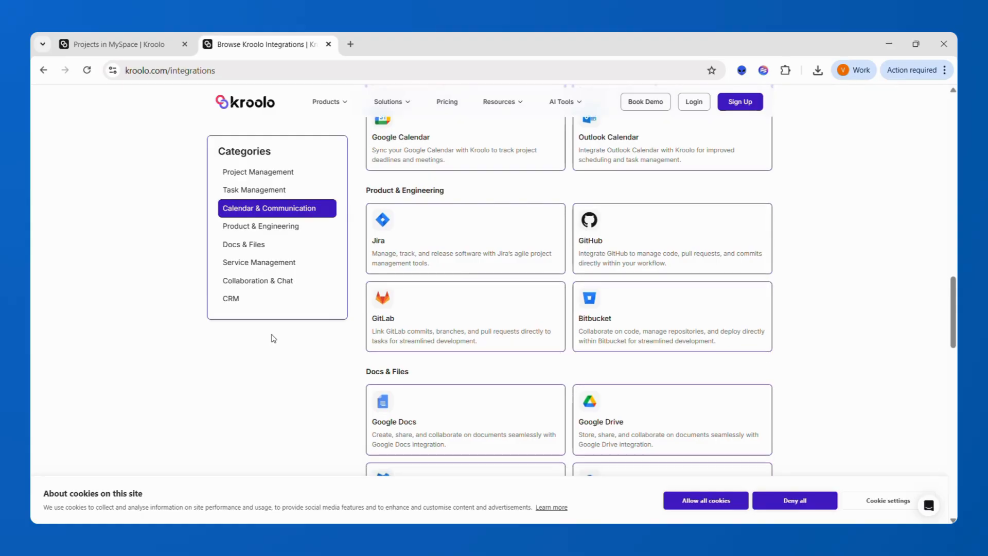
scroll(273, 338, down, 10)
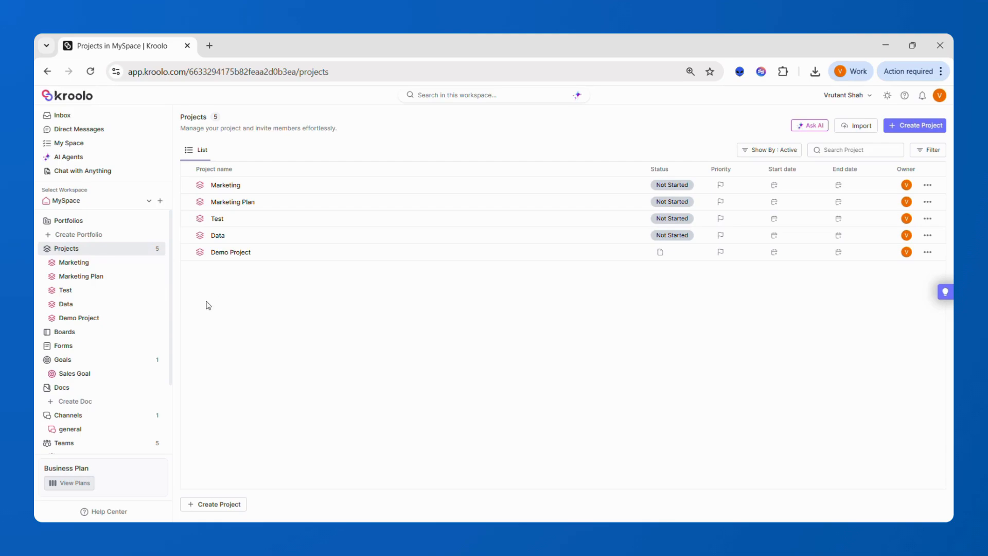
Step: Open Docs, check the Create Doc options and import sources, then bring back the template choices
click(110, 391)
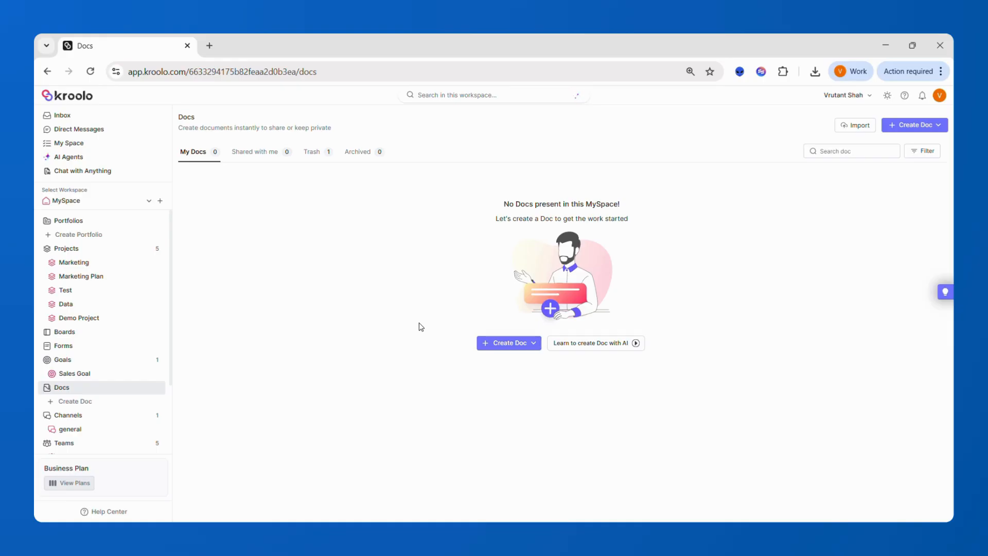
click(537, 349)
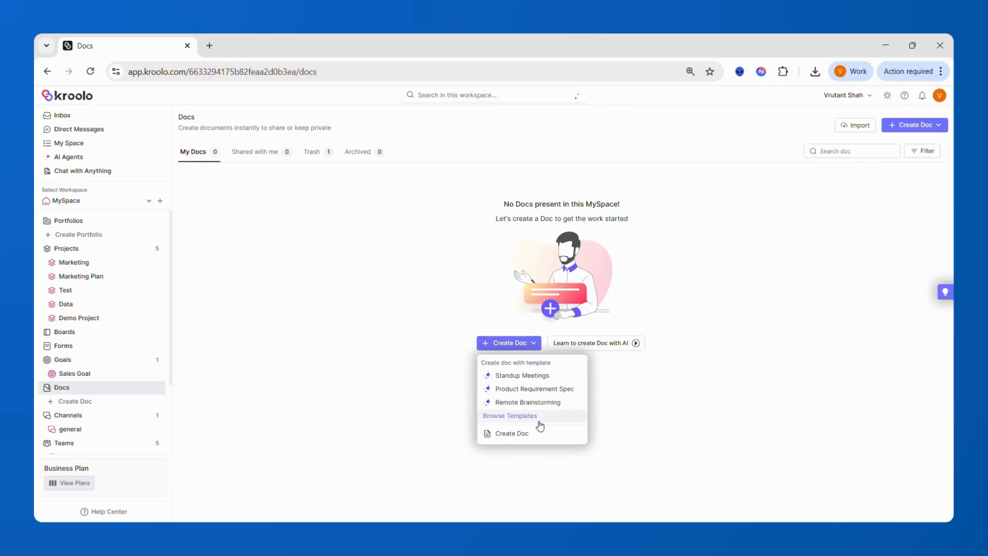
click(852, 127)
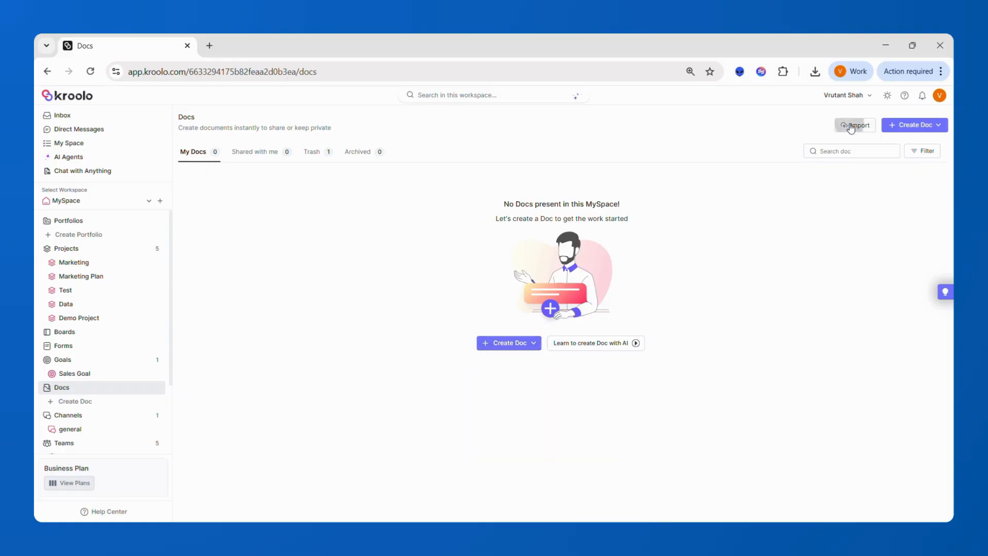
click(854, 126)
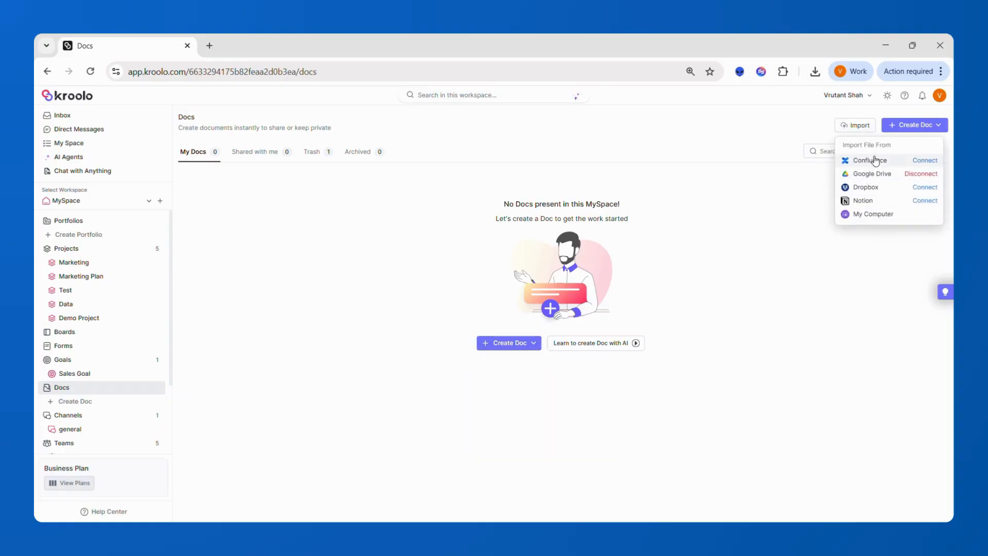
click(510, 354)
click(509, 349)
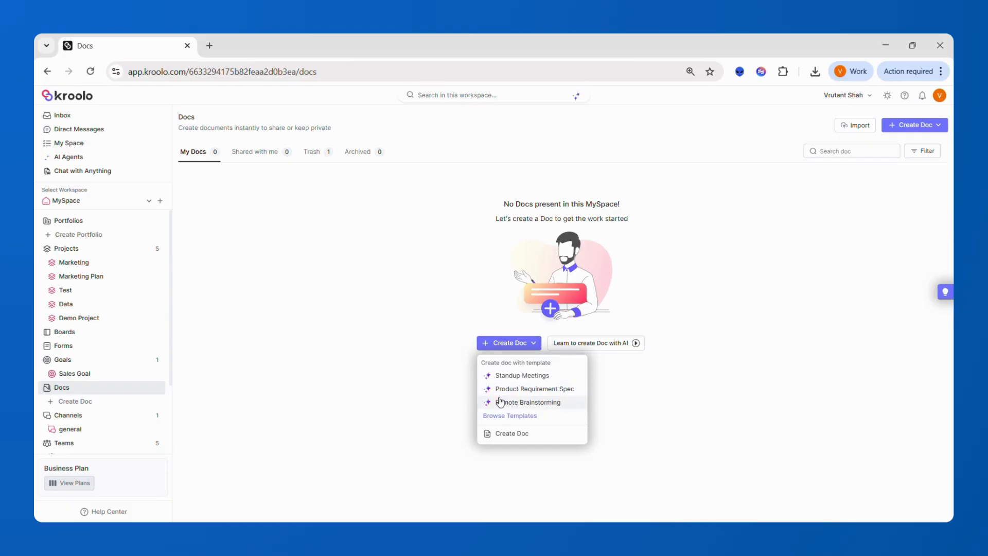
Step: Browse the Marketing, Strategy and Engineering doc templates in the template center, then close it with Esc
click(517, 415)
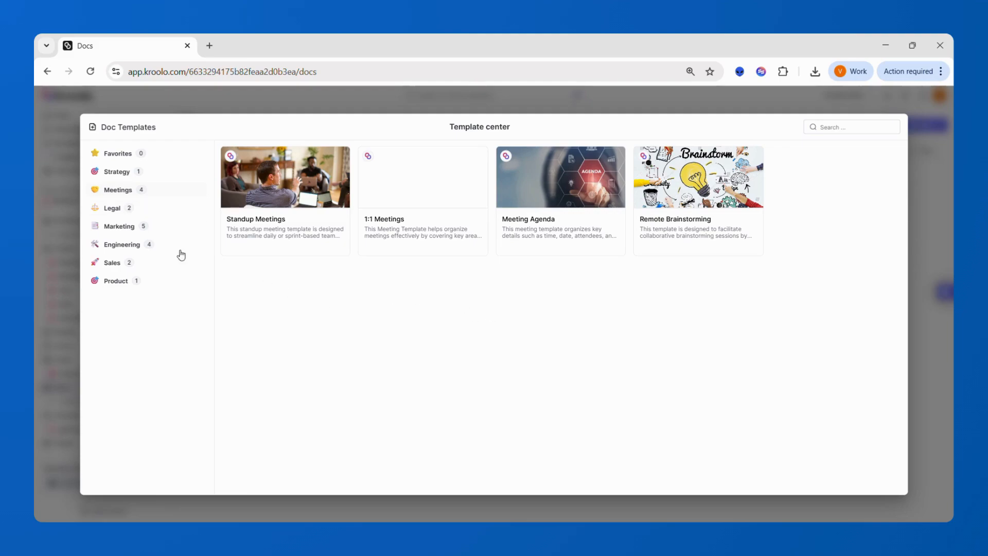
click(157, 227)
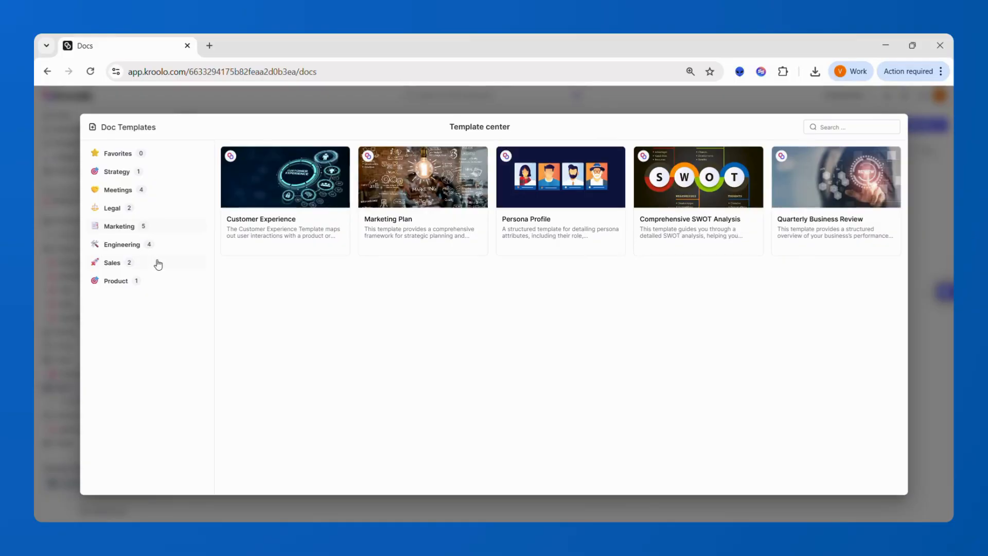
click(176, 172)
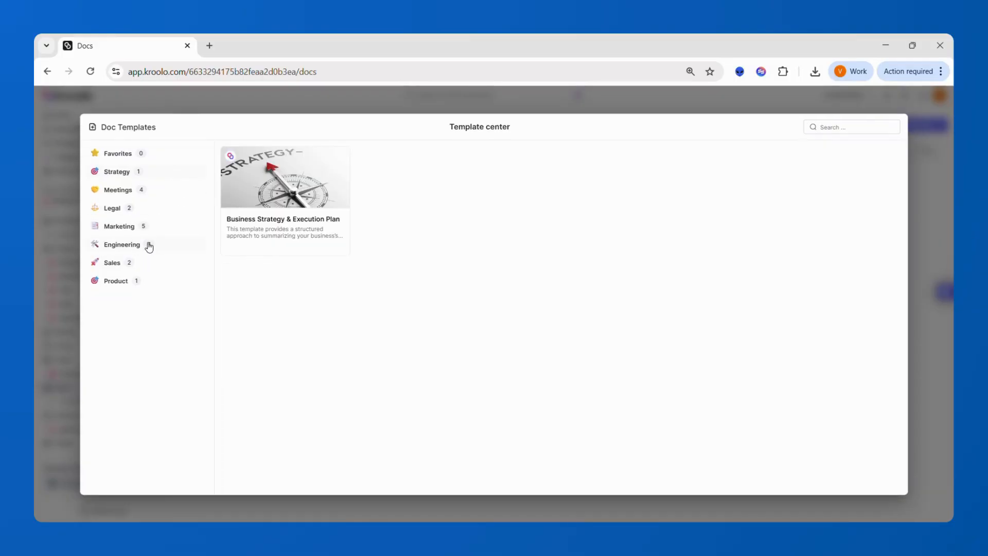
click(149, 246)
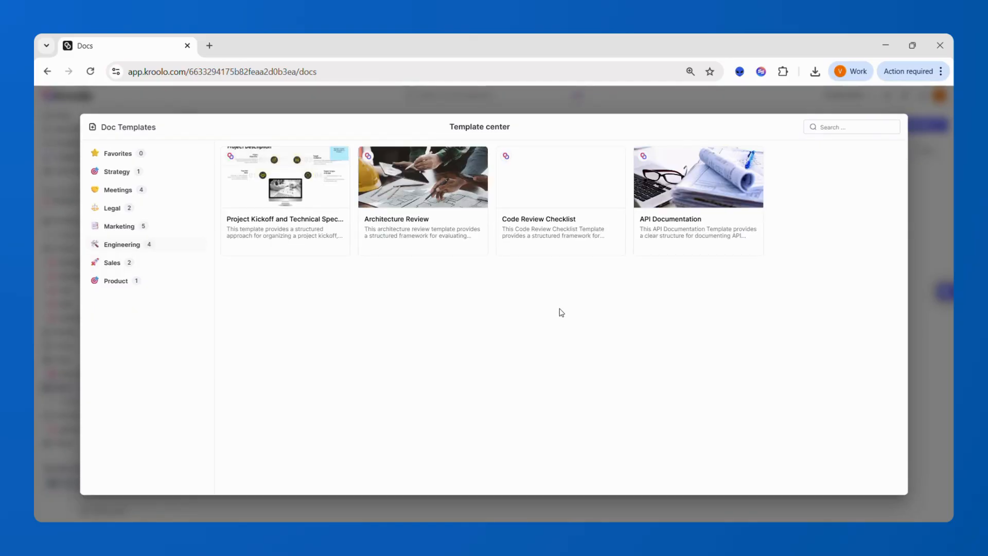
key(Escape)
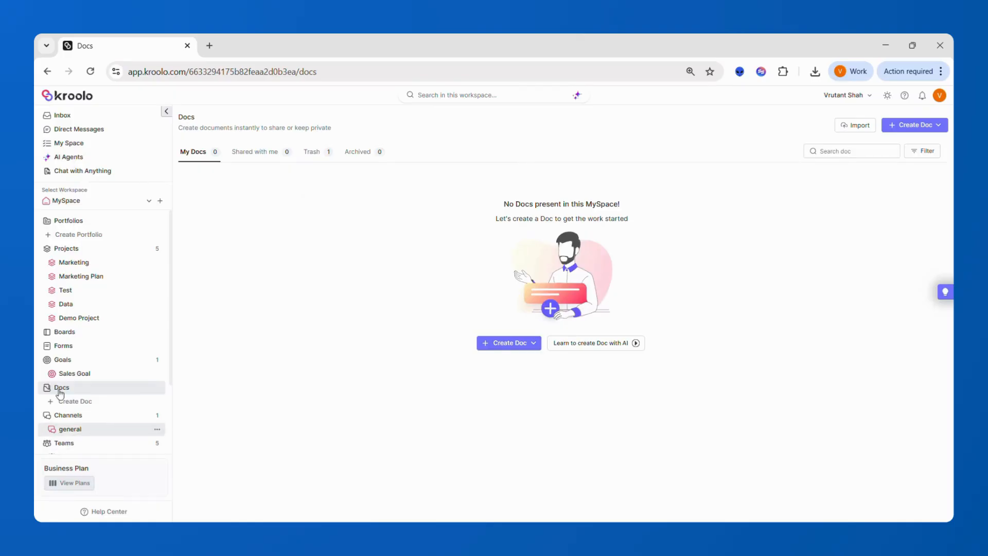
Step: Go to Goals, expand 'What is OKR ?', and open the Sales Goal
click(63, 363)
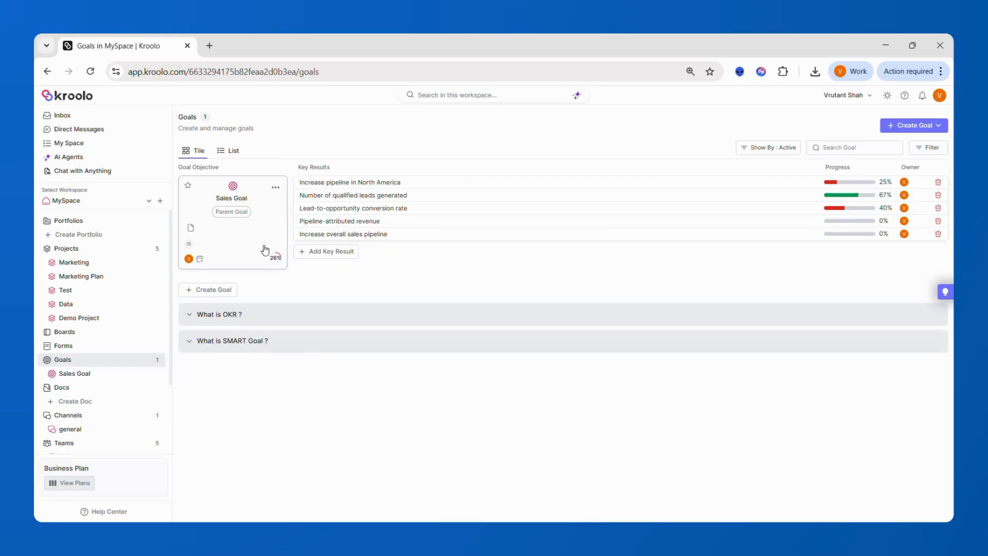
click(378, 318)
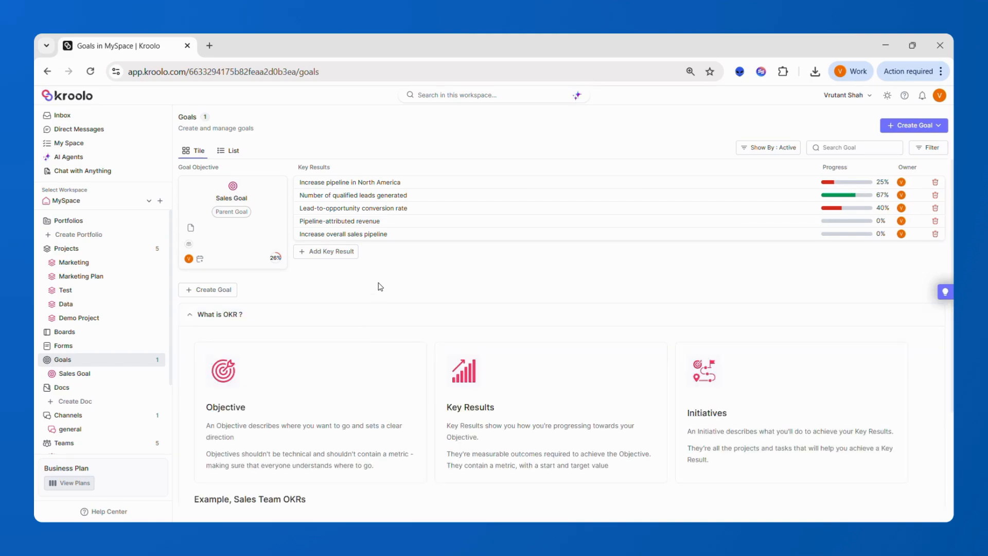
click(247, 229)
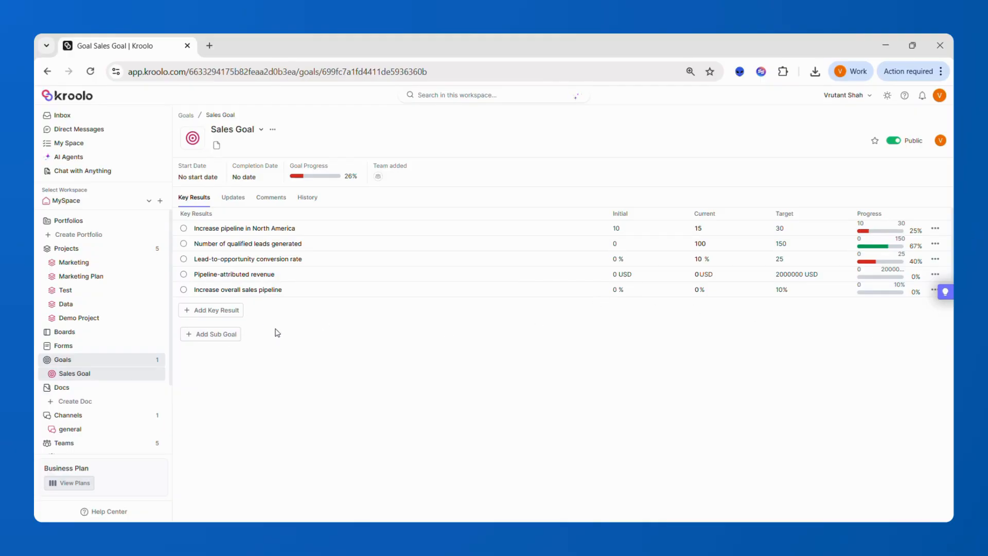
Step: View the Sales Goal's Comments, Updates, History and Key Results, then go back to Goals
click(271, 198)
click(235, 199)
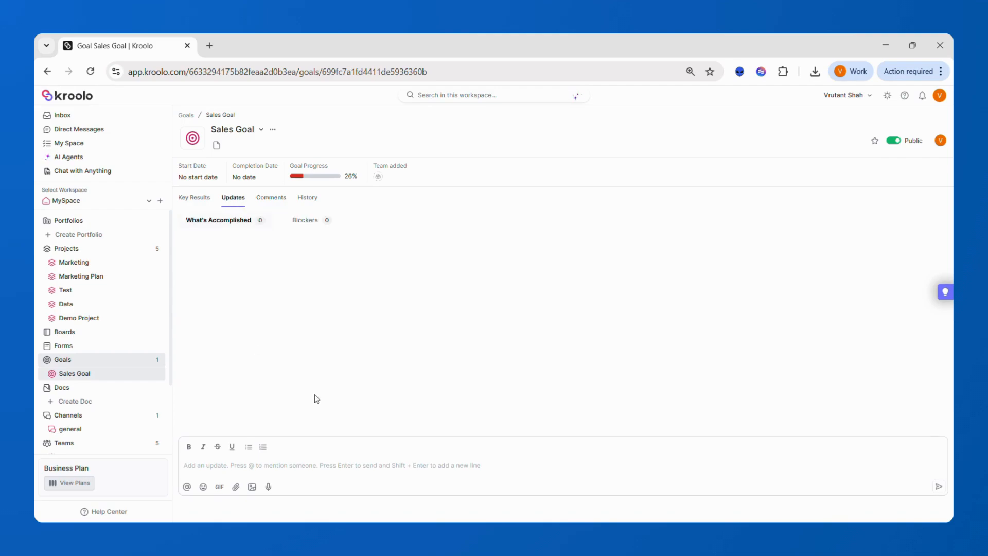
click(309, 197)
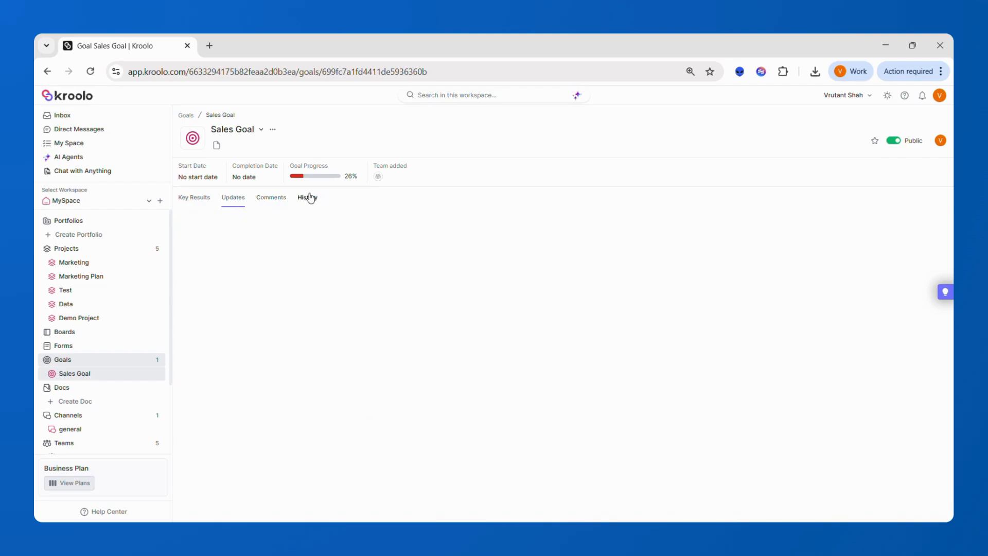
click(199, 199)
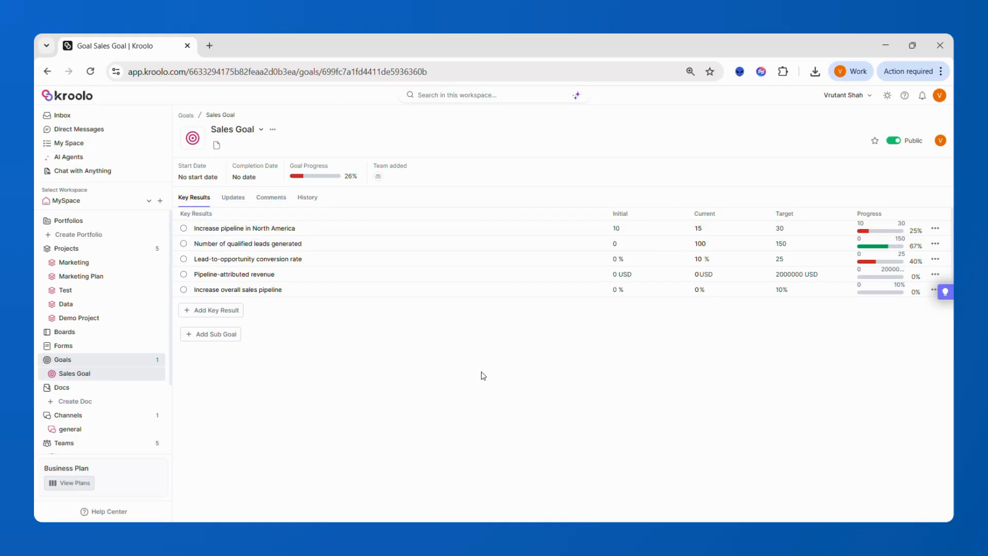
click(101, 364)
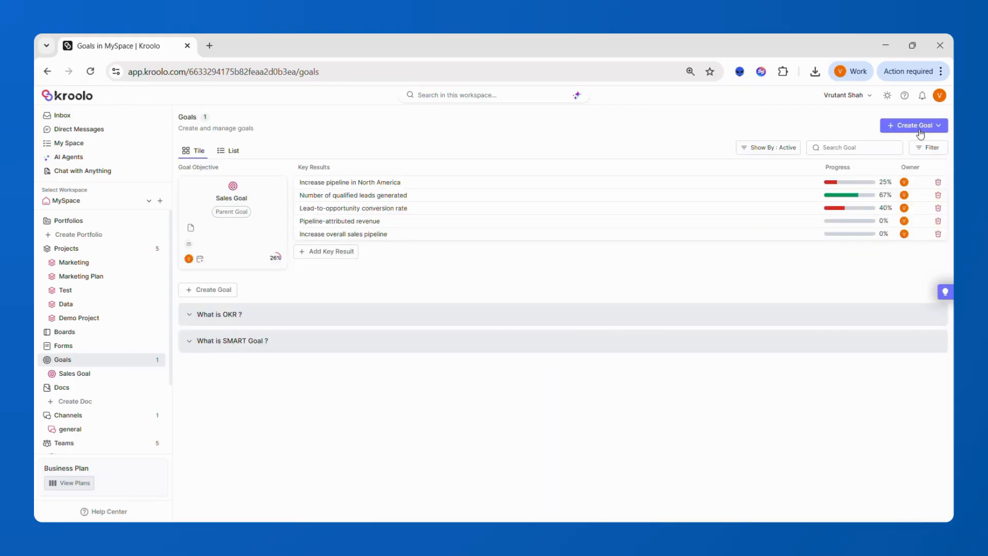
click(922, 131)
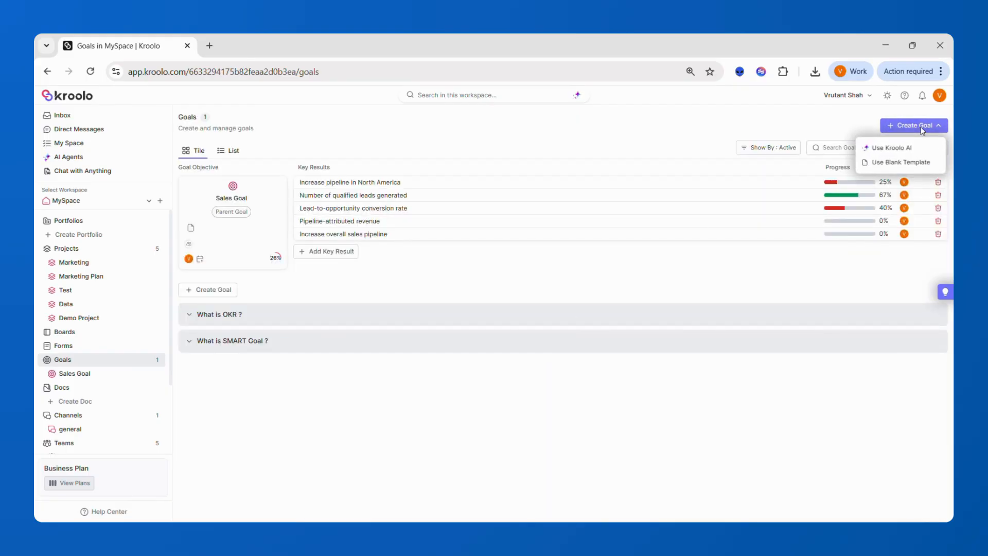
click(904, 155)
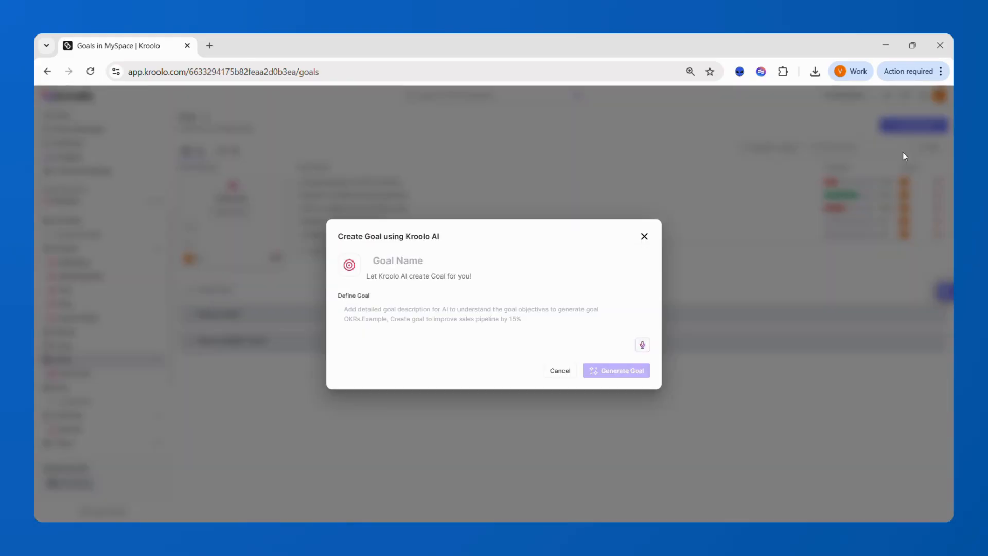
click(423, 257)
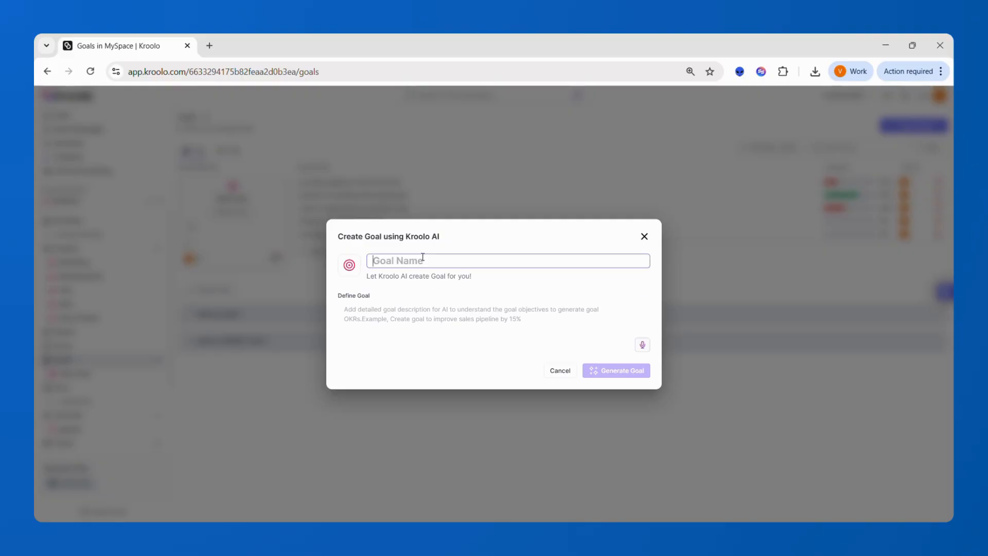
text(Marketing Goal)
click(426, 319)
text(Improve )
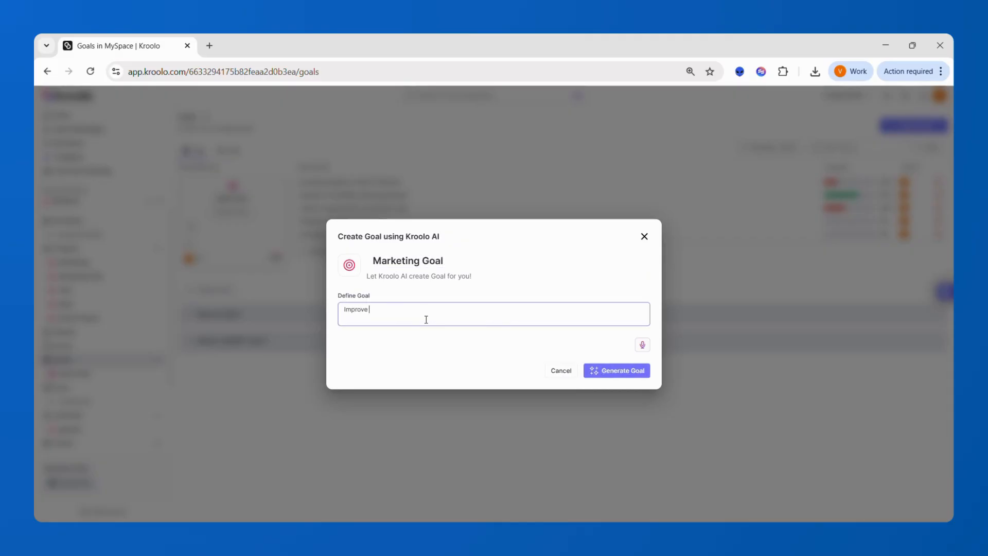
text(ad spend by 30 %)
click(630, 373)
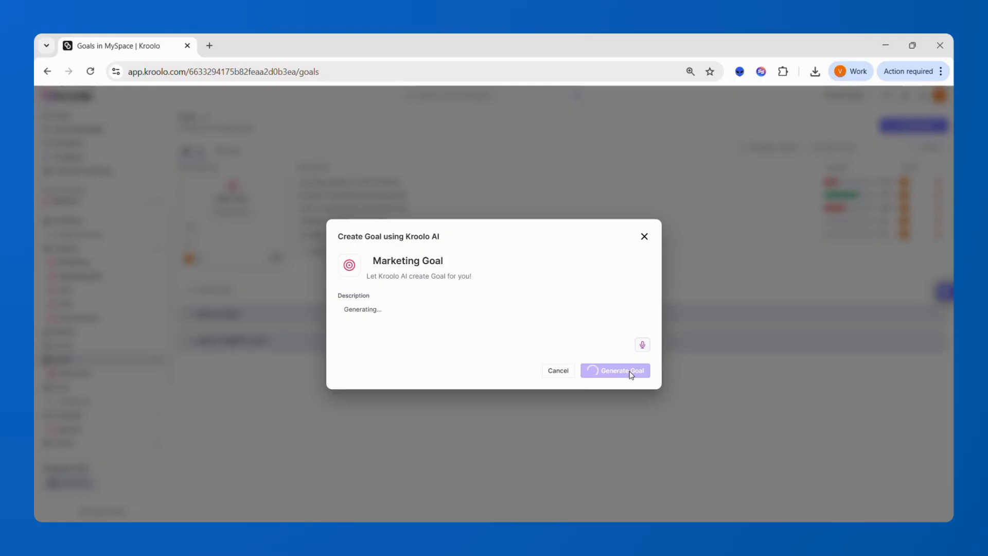
click(644, 237)
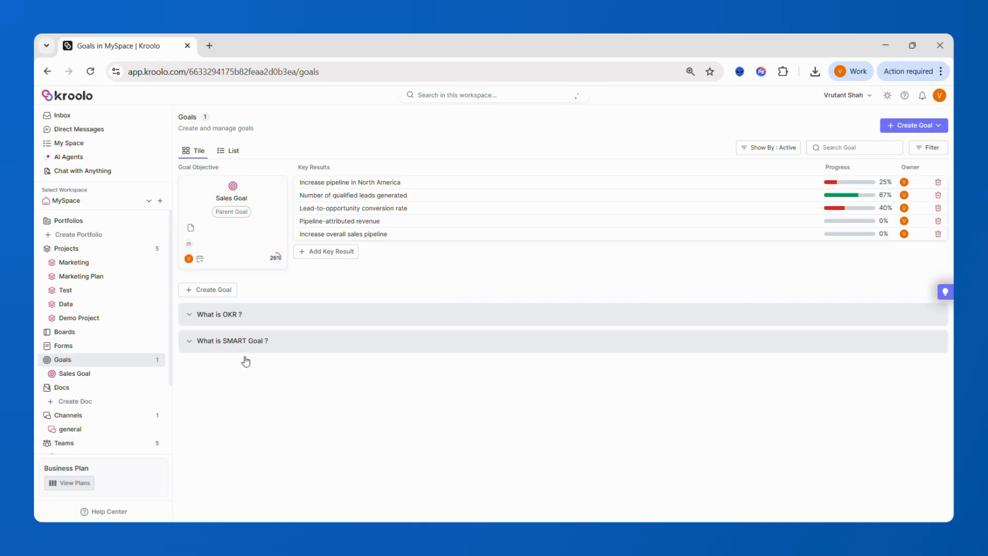
Step: Look over the Teams page, then return to Channels and open the #general conversation
scroll(124, 397, down, 1)
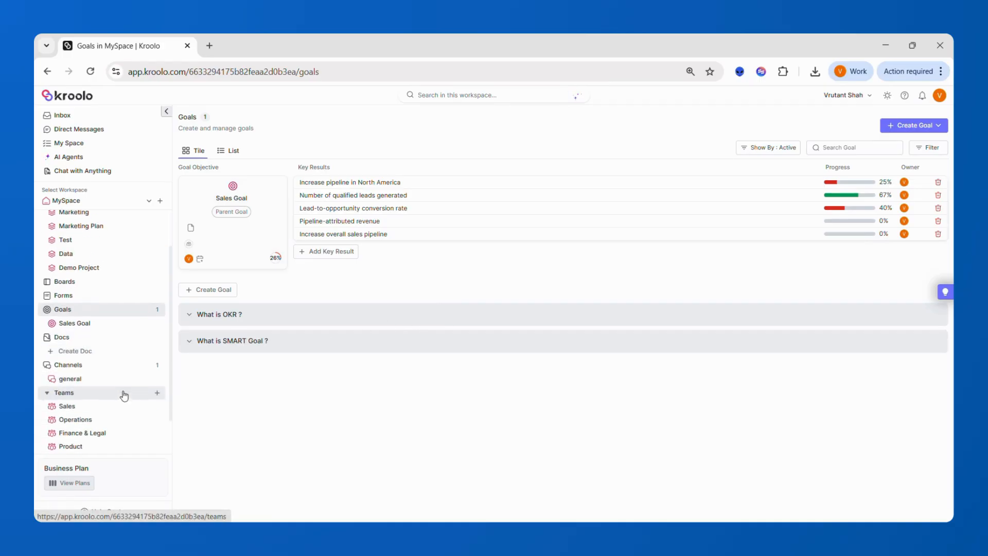
click(85, 371)
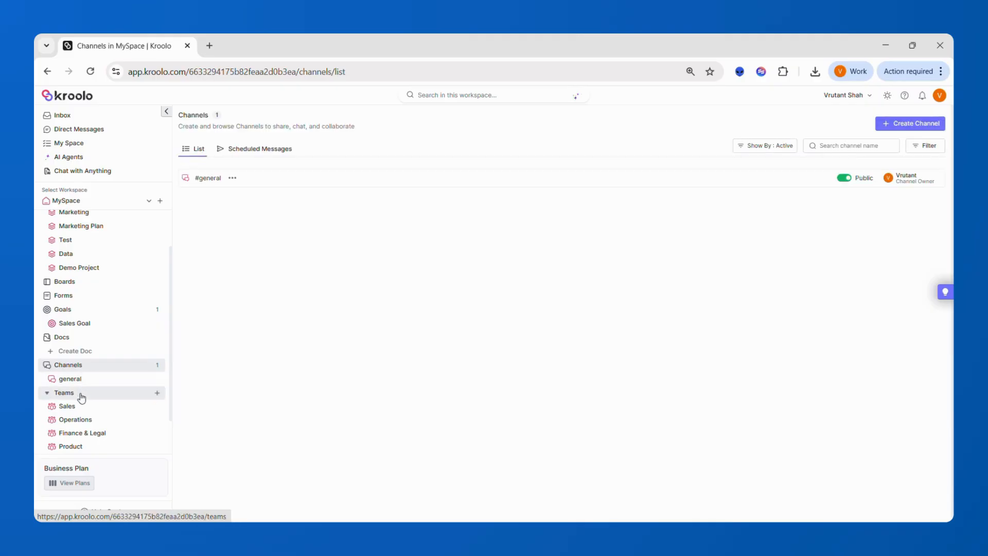
click(81, 396)
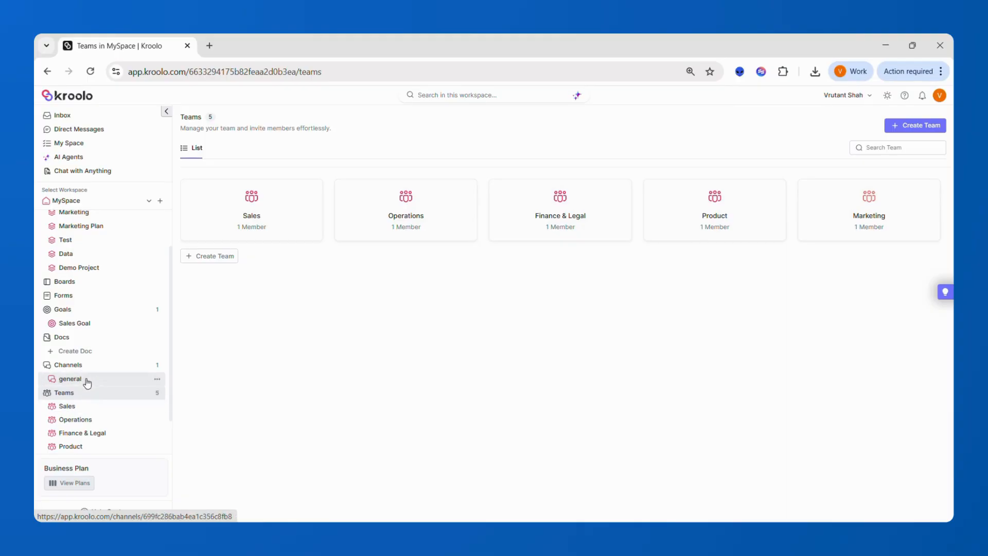
click(85, 366)
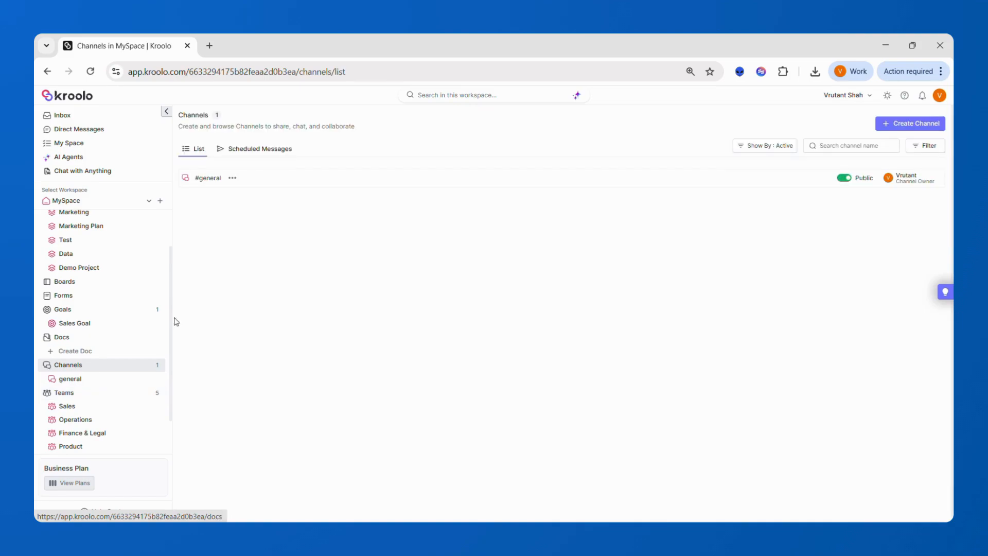
click(213, 180)
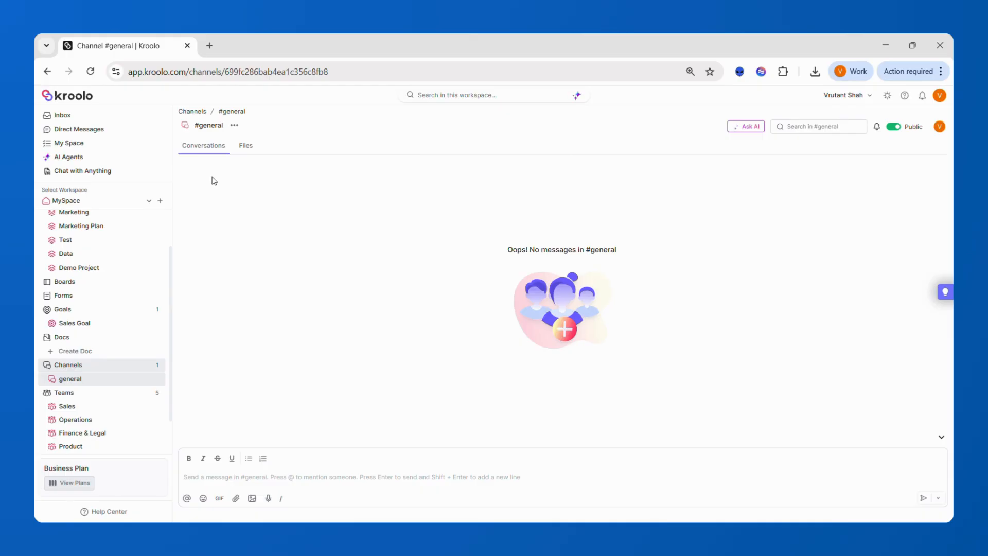
Step: Start a #general message and mention the Operations team, after browsing the channel, doc, project and task mention lists
click(234, 478)
text(@)
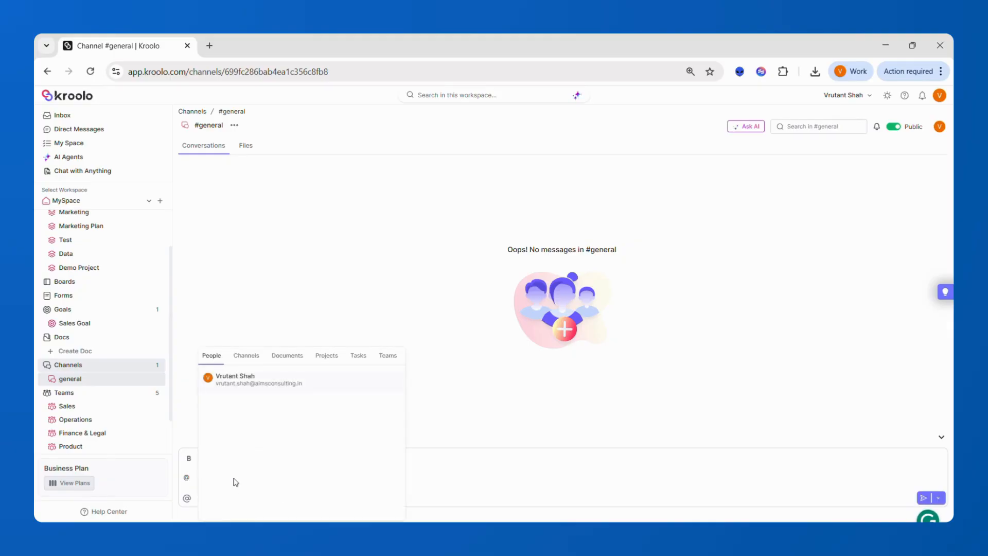
click(249, 357)
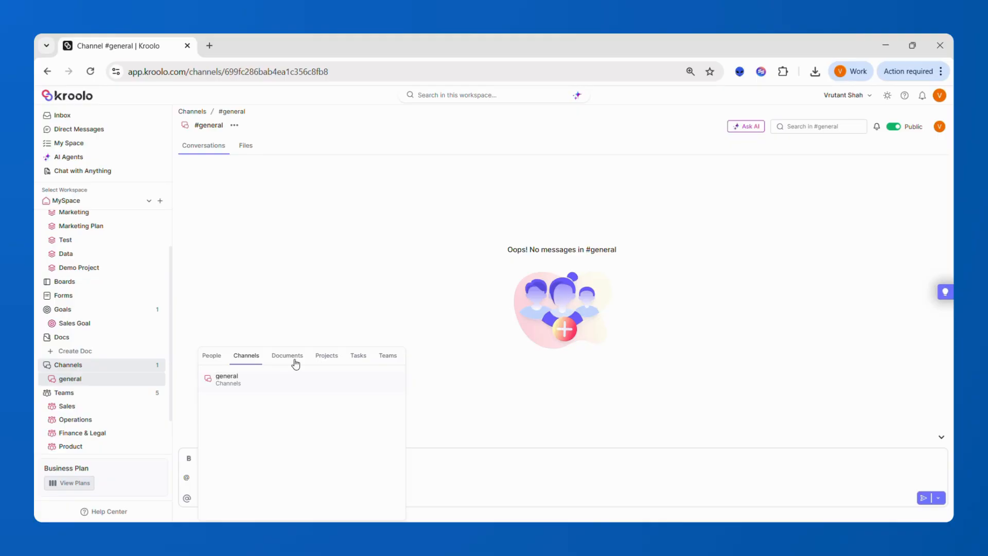
click(296, 363)
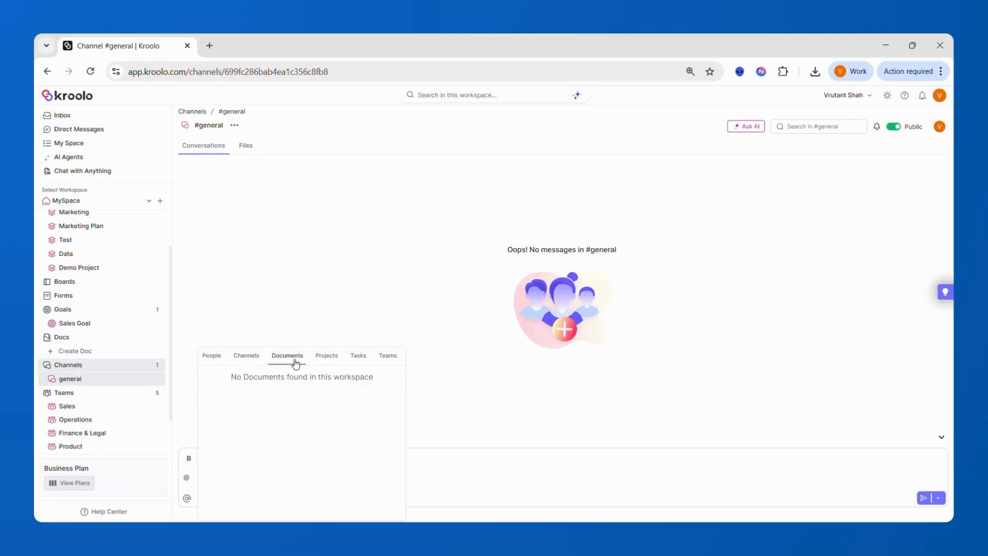
click(327, 361)
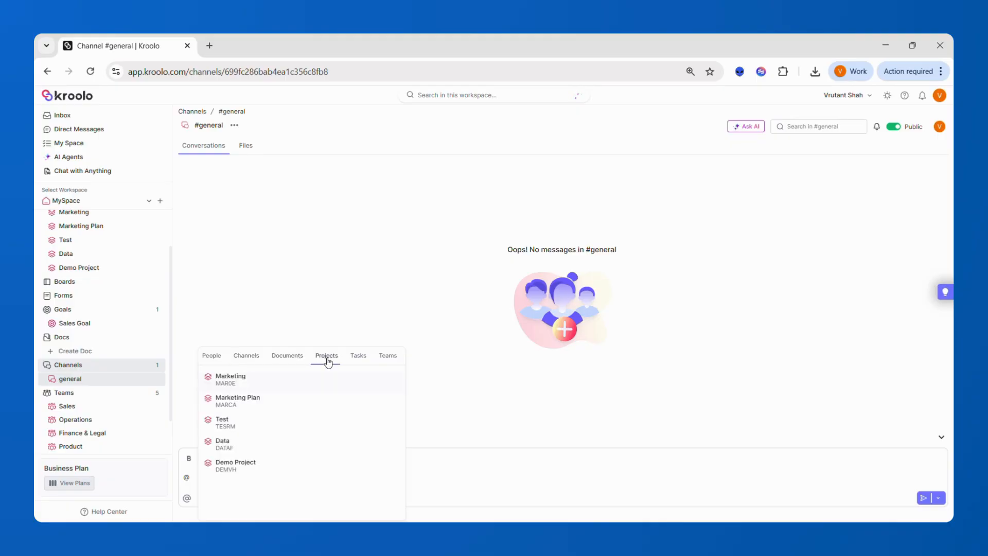
click(362, 361)
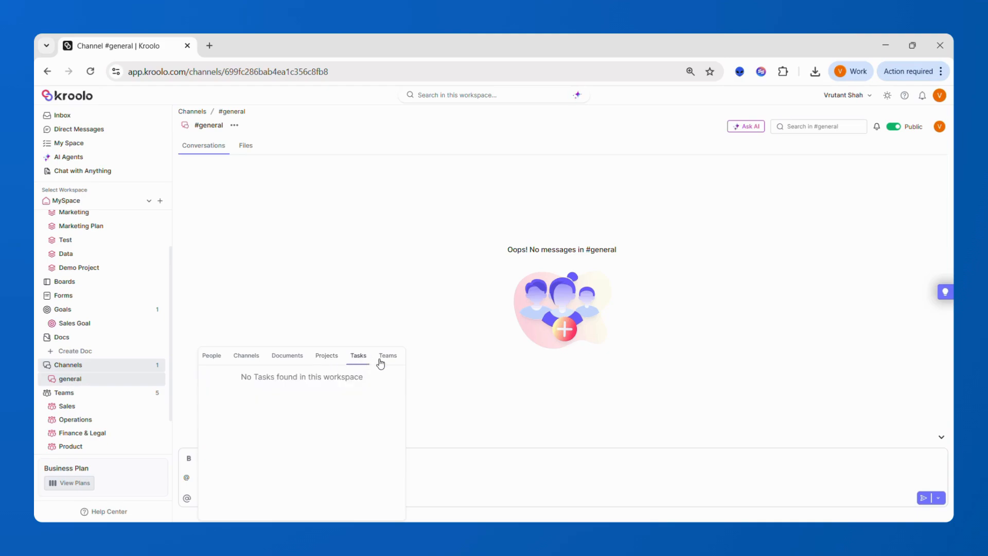
click(381, 363)
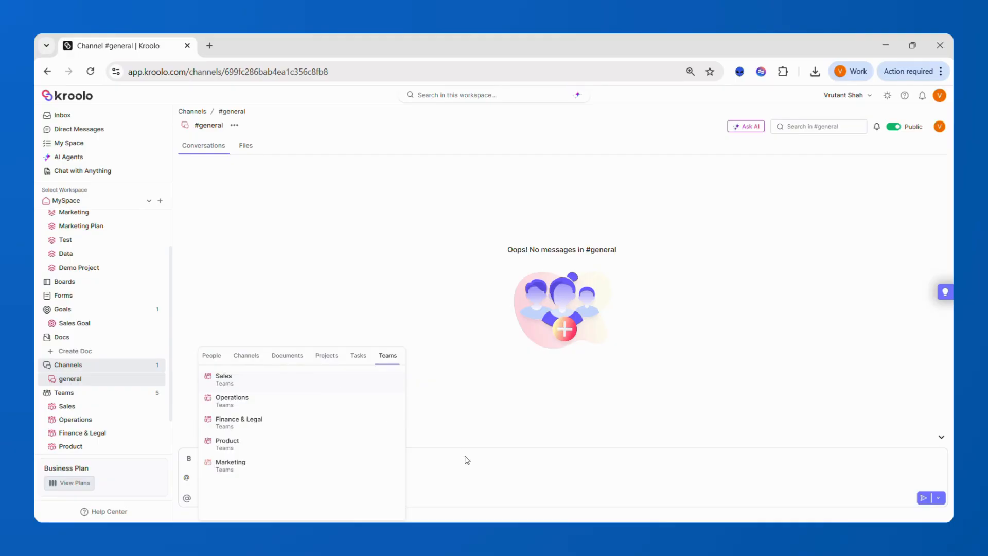
click(290, 403)
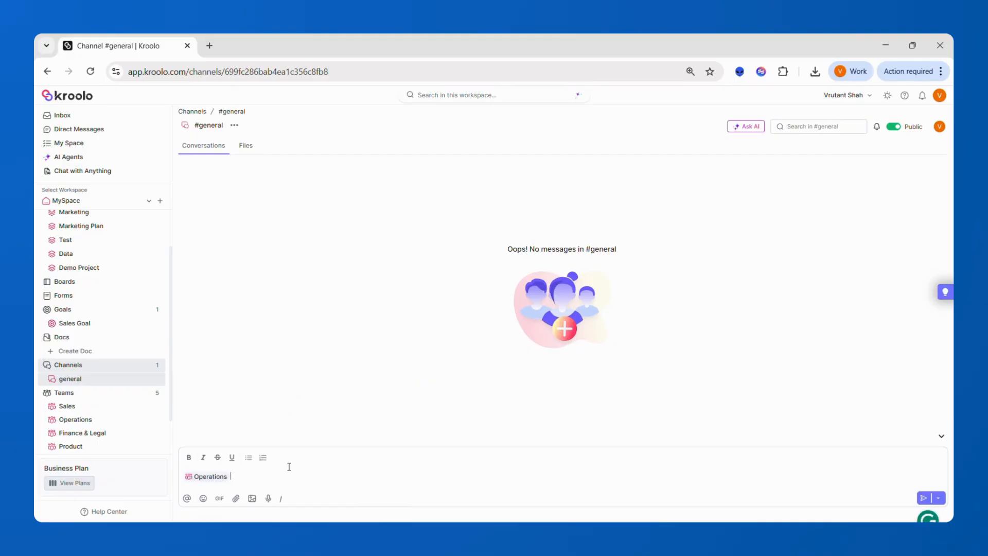
Step: Add a mention of the Test project and send the message
text(@)
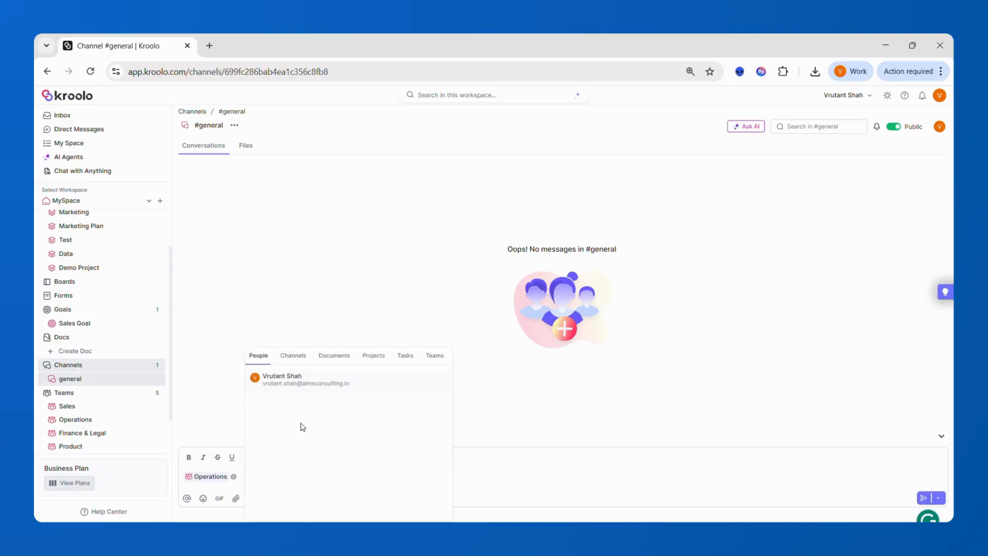
click(367, 356)
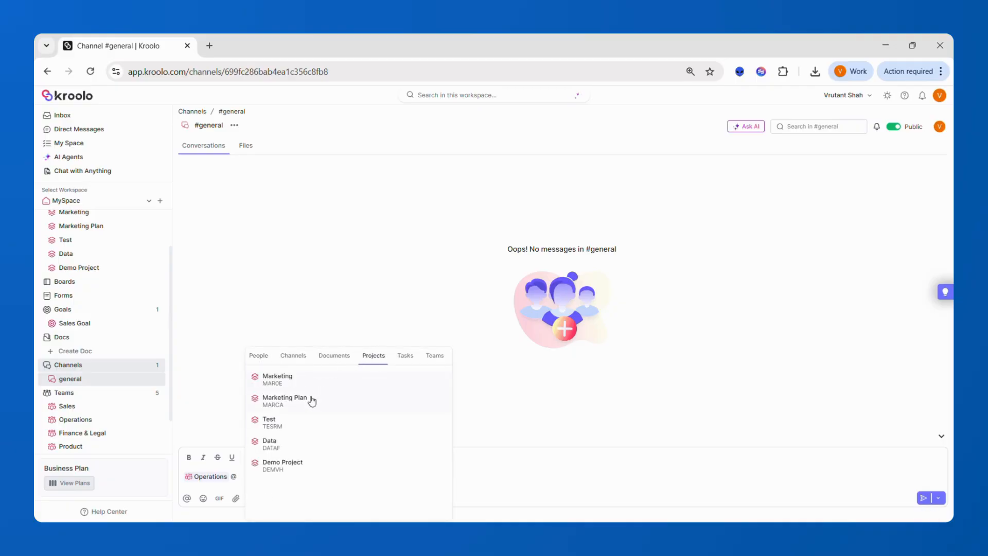
click(310, 420)
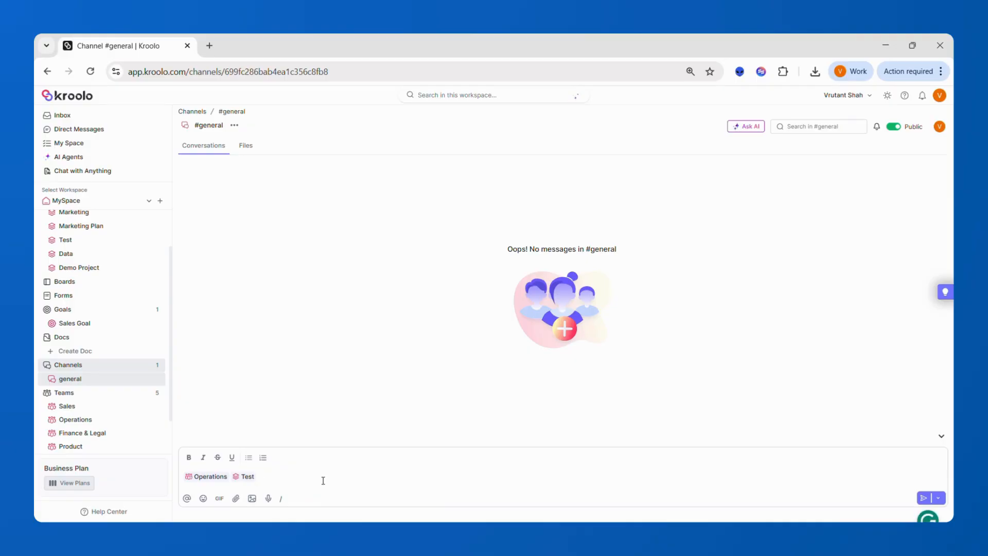
key(Return)
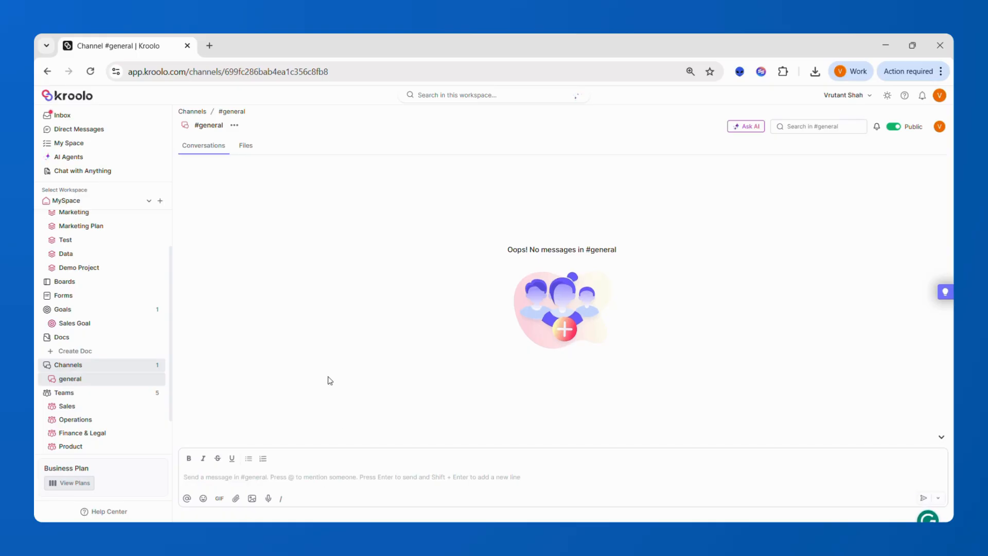
Step: Review My Space's three To Do tasks and one completed task, then go to the Inbox
scroll(104, 233, up, 2)
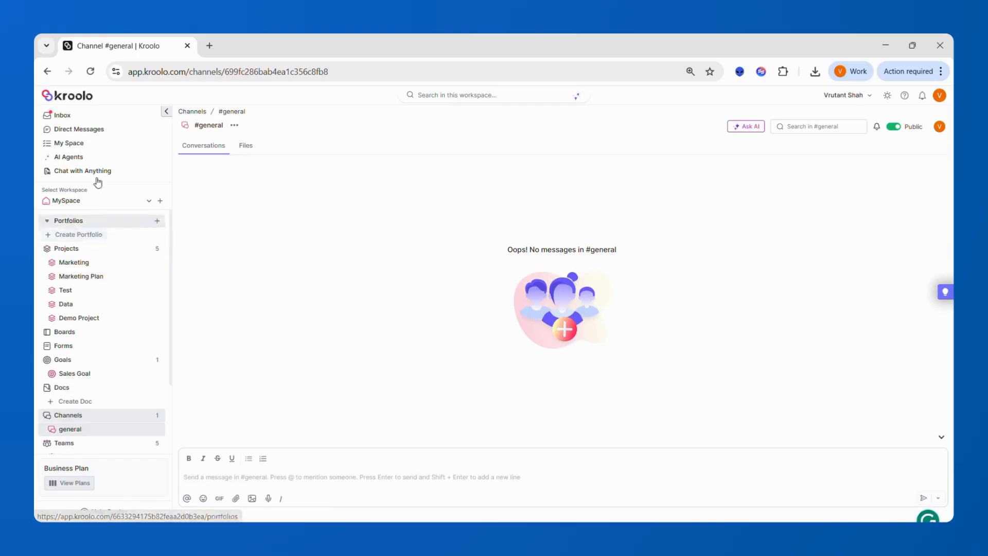
click(82, 144)
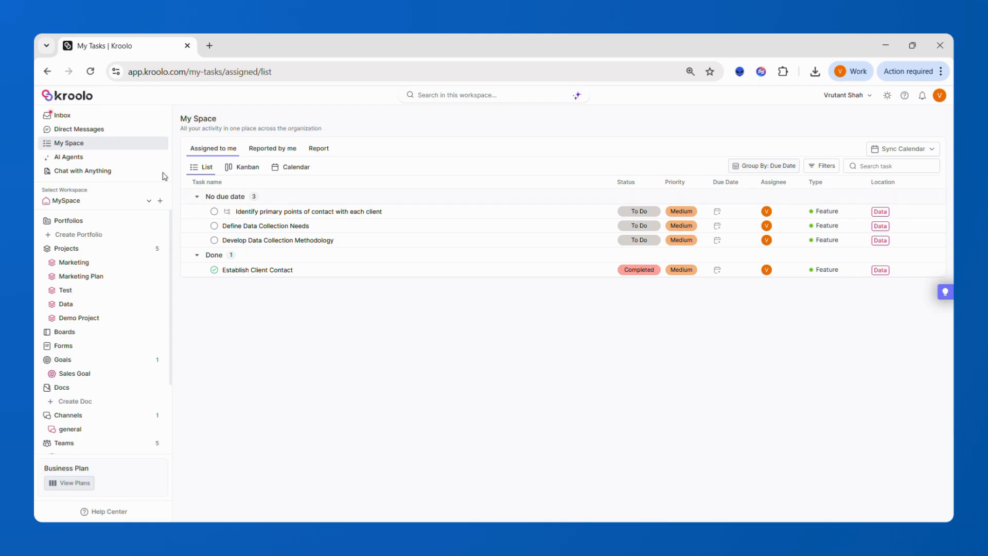
click(135, 122)
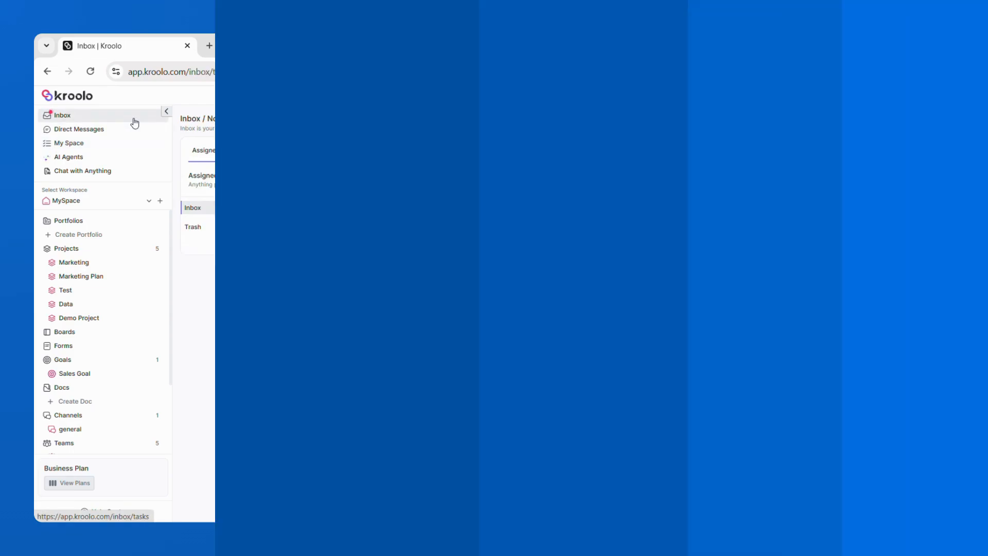